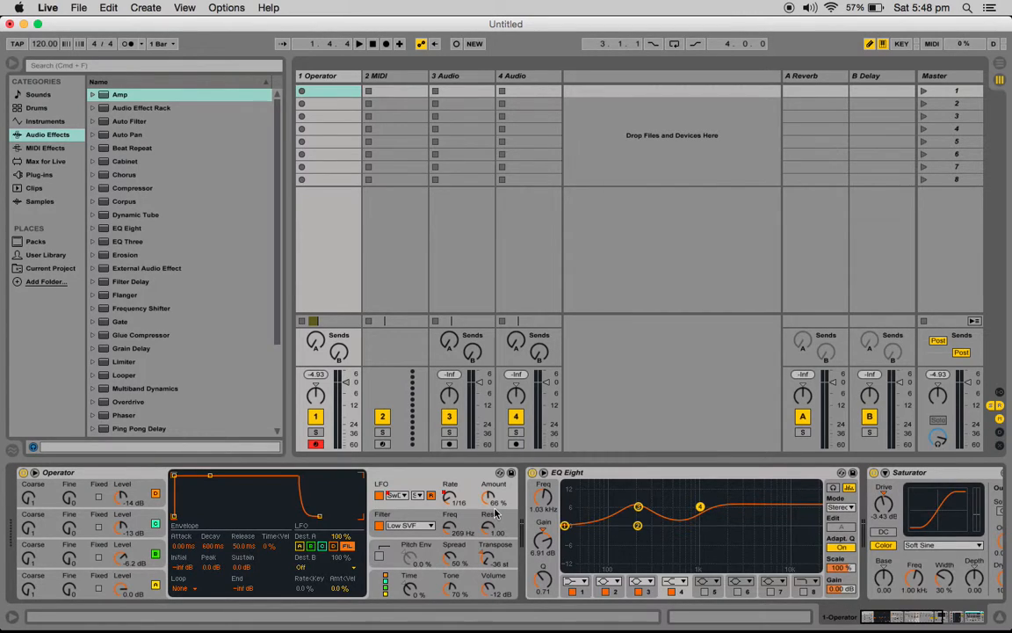
# Step: Audition the existing Operator bass while setting its LFO rate to 1/8, LFO waveform to SwUp and volume to -1.6 dB
pyautogui.press('a')
pyautogui.moveTo(453, 502); pyautogui.dragTo(453, 490)
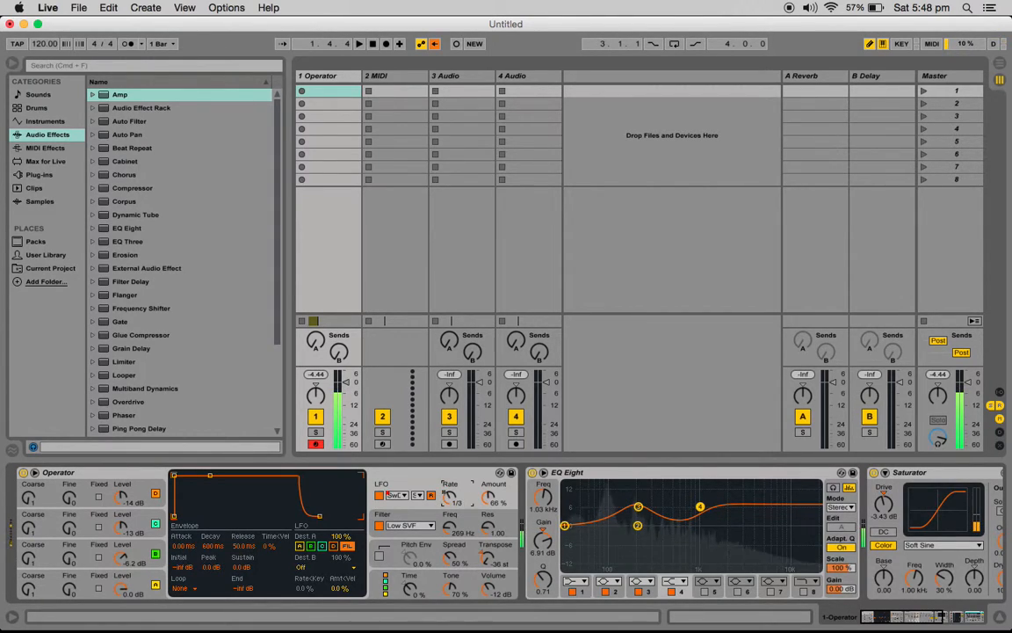
pyautogui.click(396, 495)
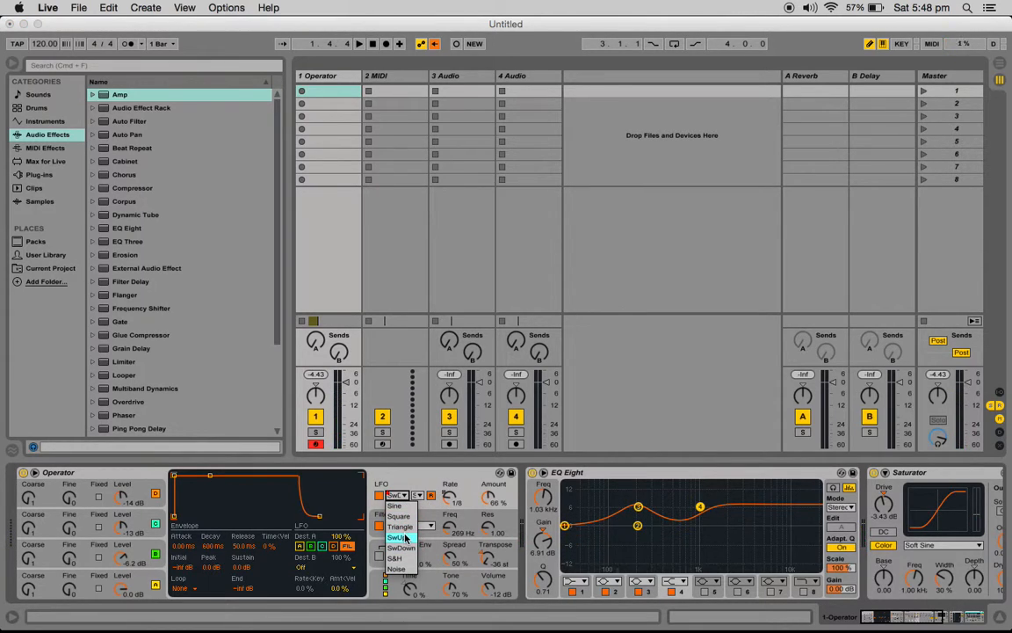
pyautogui.click(400, 536)
pyautogui.moveTo(499, 587); pyautogui.dragTo(506, 571)
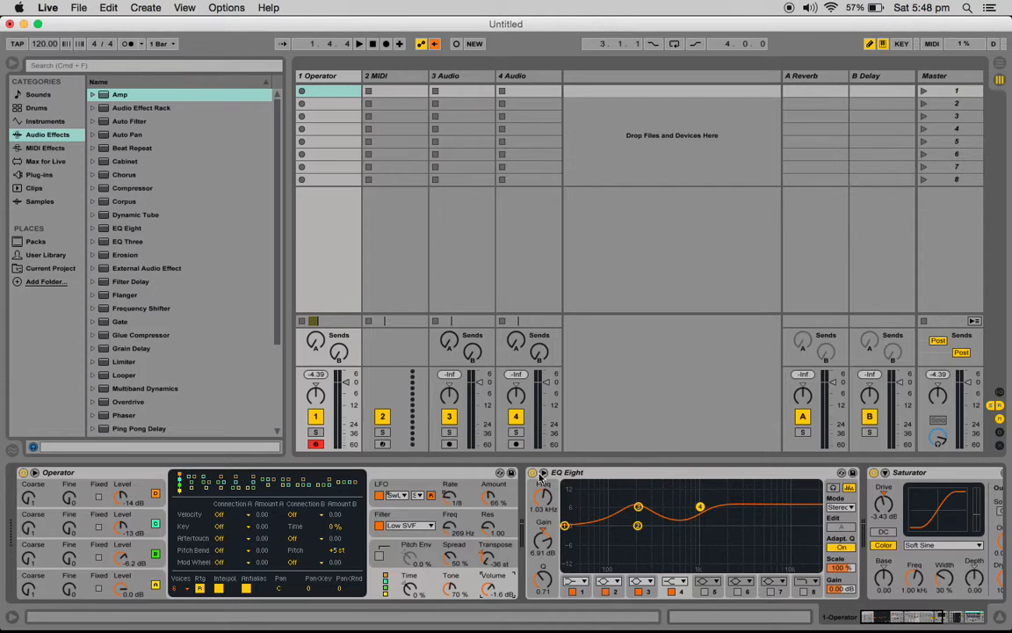
pyautogui.moveTo(883, 627); pyautogui.dragTo(933, 618)
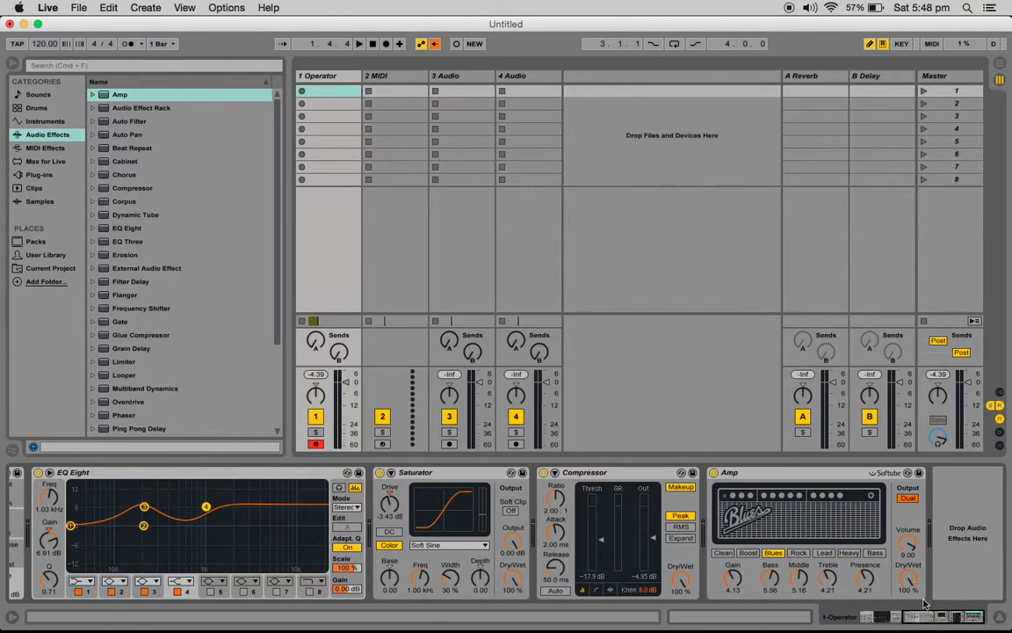
# Step: Delete the existing Operator track and load a default Operator instrument onto the remaining MIDI track
pyautogui.click(335, 93)
pyautogui.press('Delete')
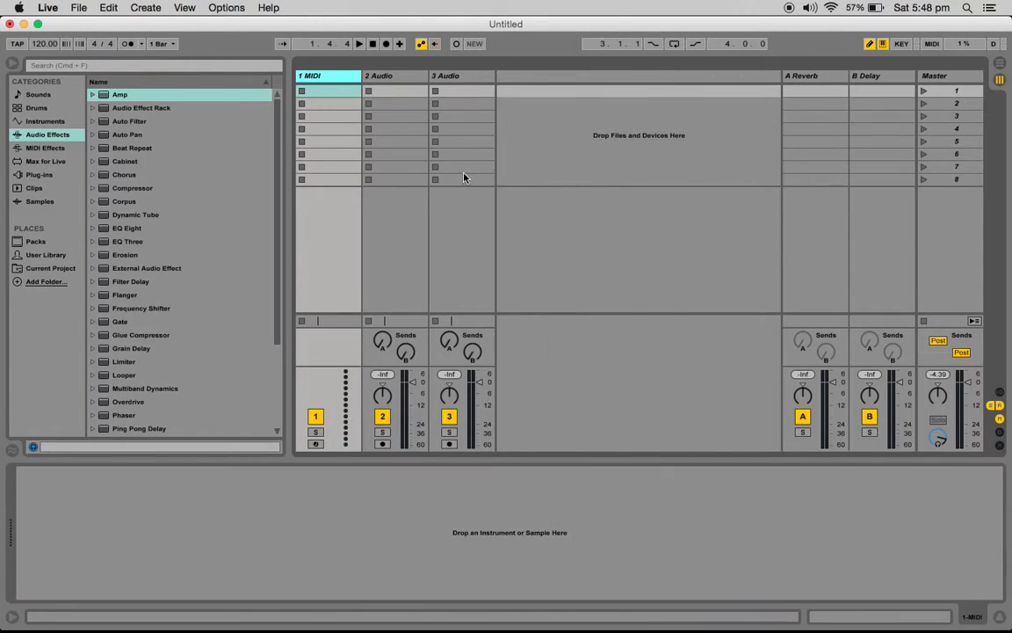
pyautogui.click(46, 121)
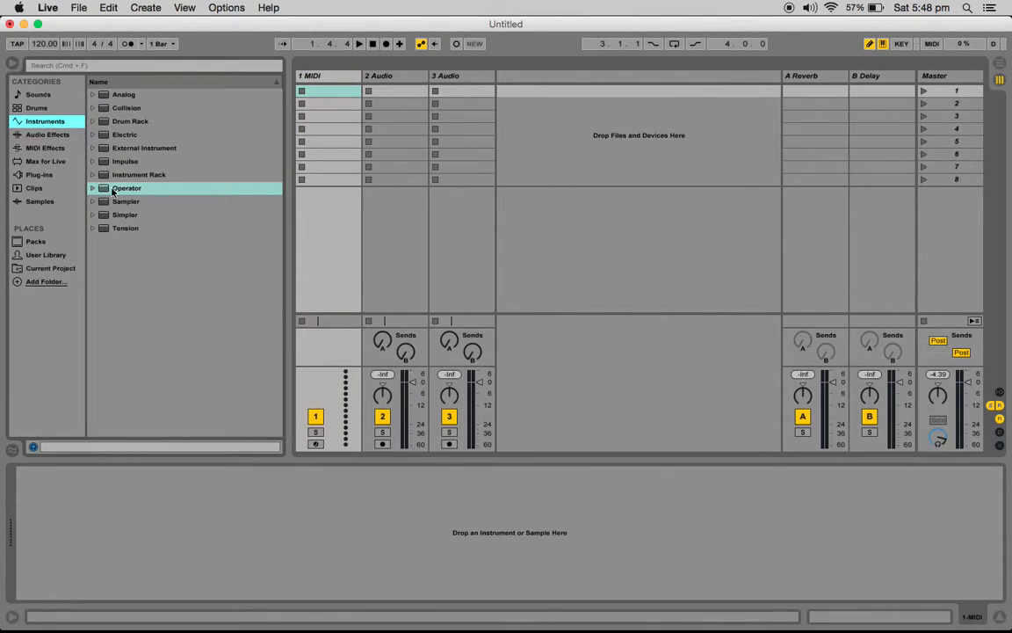
pyautogui.moveTo(100, 192); pyautogui.dragTo(541, 470)
# Step: Play test notes on the default Operator and examine the level controls of its four oscillators
pyautogui.press('a')
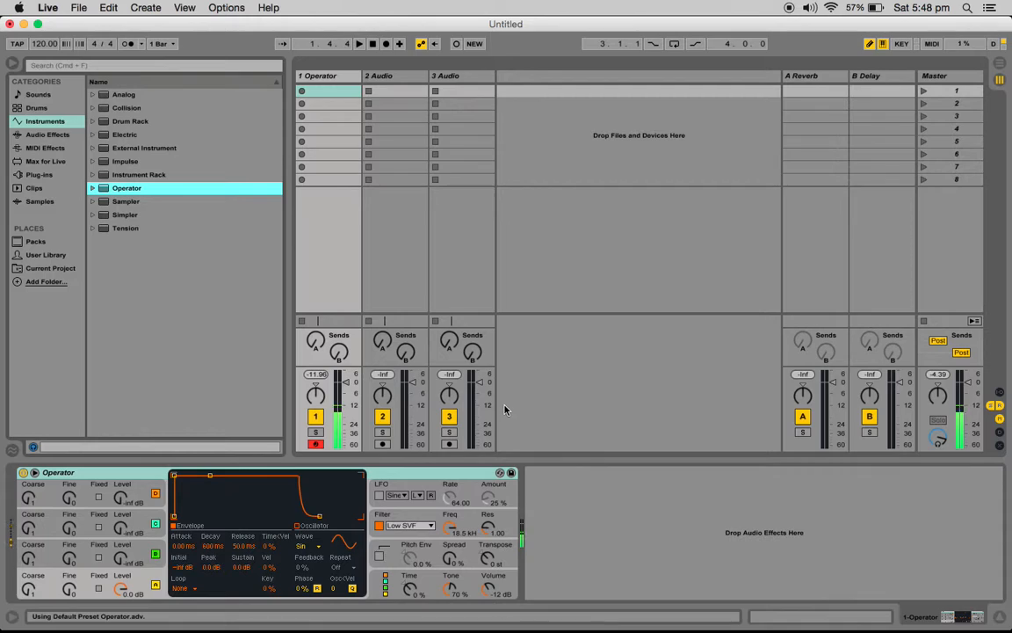
pyautogui.press('s')
pyautogui.press('d')
pyautogui.press('f')
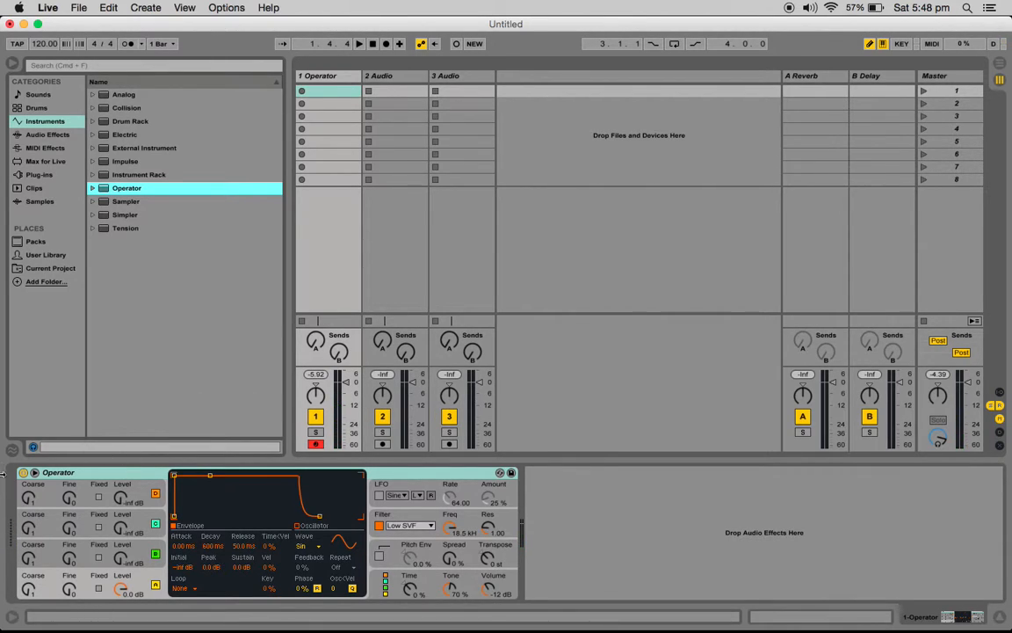
pyautogui.press('a')
pyautogui.moveTo(121, 559)
pyautogui.mouseDown()
pyautogui.moveTo(121, 513)
pyautogui.moveTo(120, 563)
pyautogui.mouseUp()
pyautogui.press('a')
pyautogui.click(144, 517)
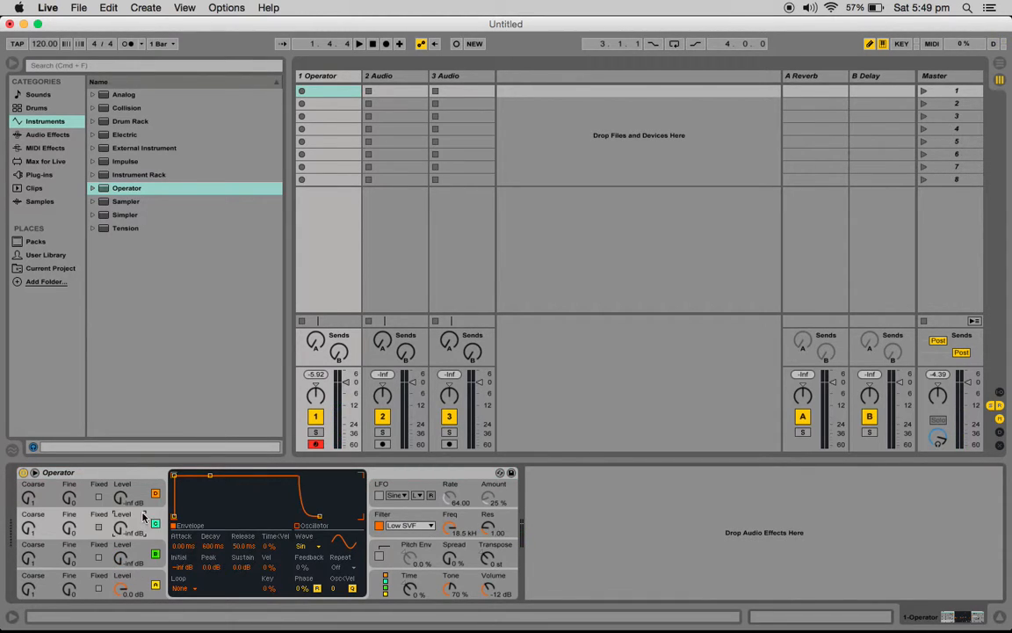
pyautogui.click(143, 493)
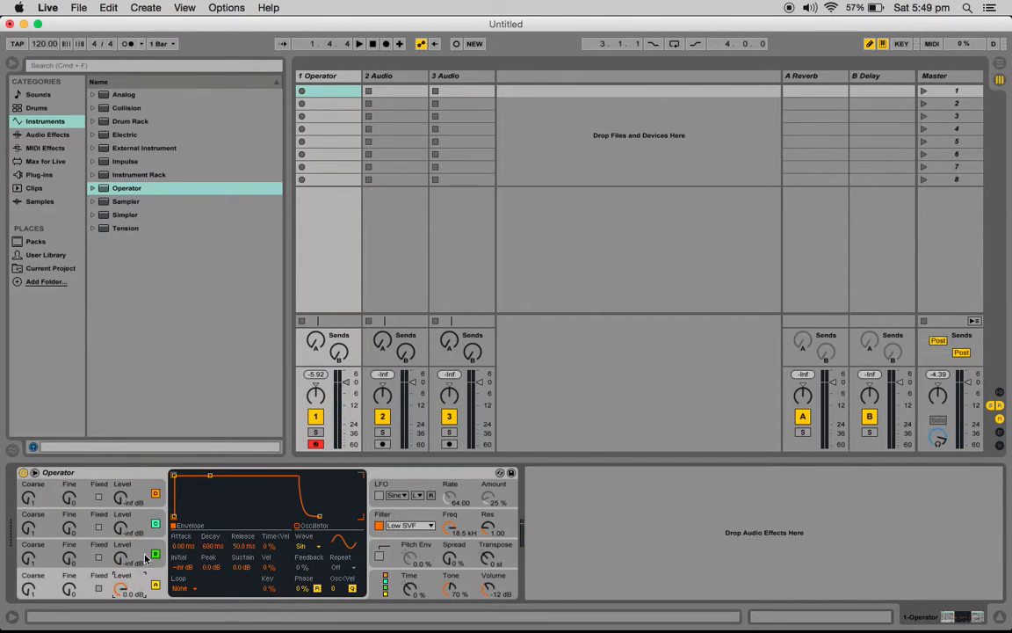
# Step: Try other oscillator algorithms in Operator, including the fully parallel one, and return to the vertical serial stack
pyautogui.click(386, 594)
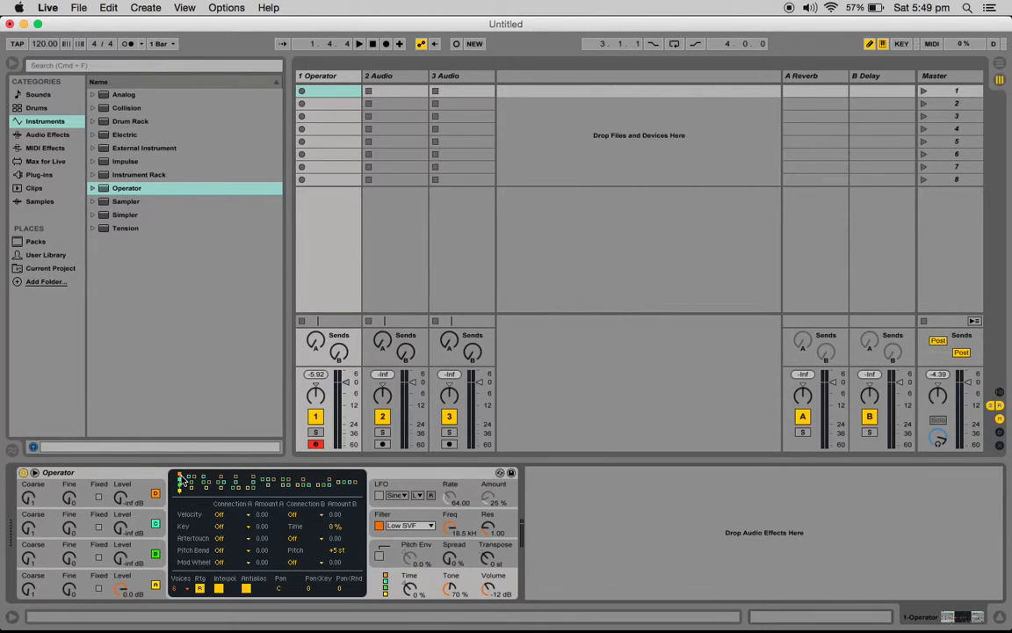
pyautogui.click(235, 481)
pyautogui.click(327, 482)
pyautogui.click(351, 482)
pyautogui.moveTo(122, 562); pyautogui.dragTo(123, 603)
pyautogui.click(123, 498)
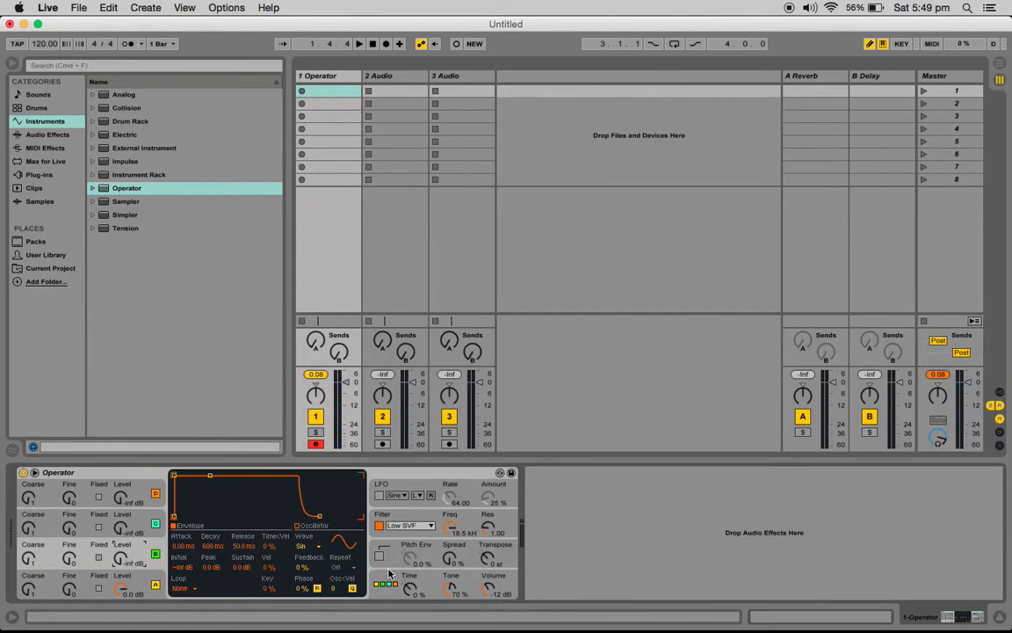
pyautogui.click(391, 578)
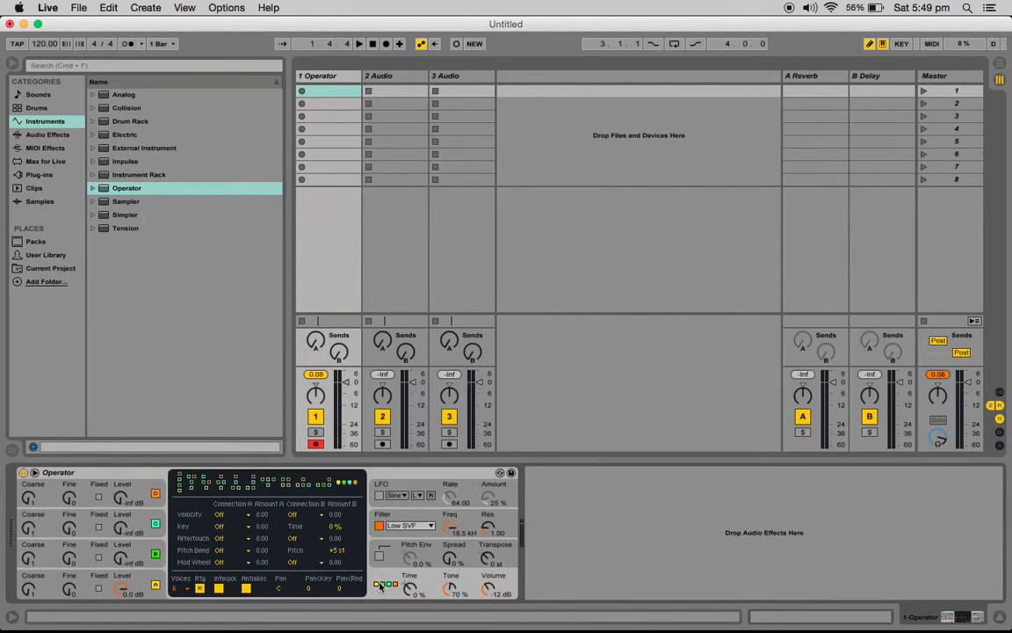
pyautogui.click(180, 483)
pyautogui.press('a')
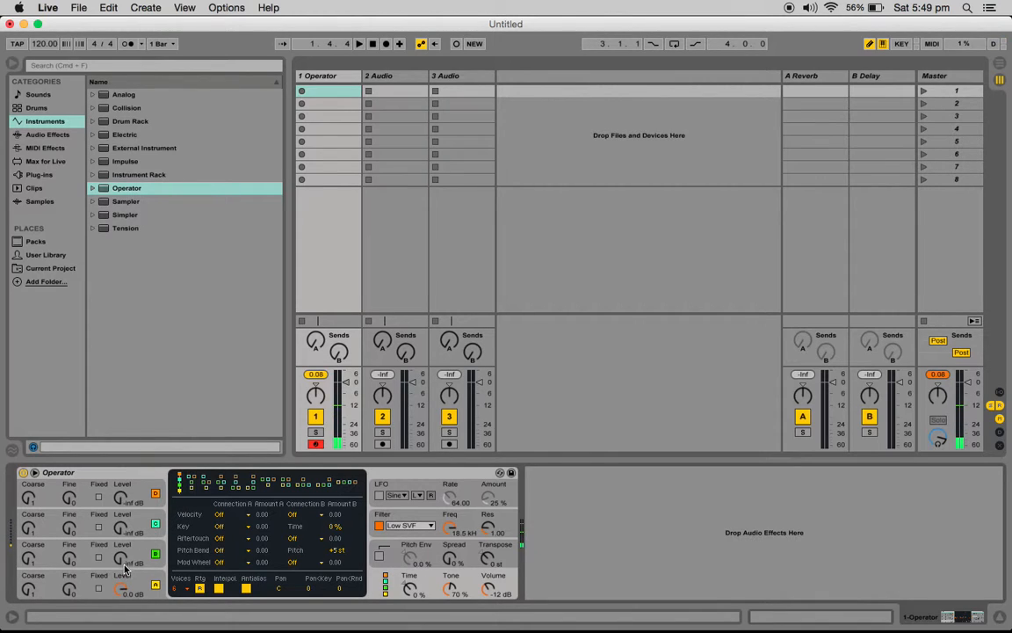
pyautogui.click(152, 554)
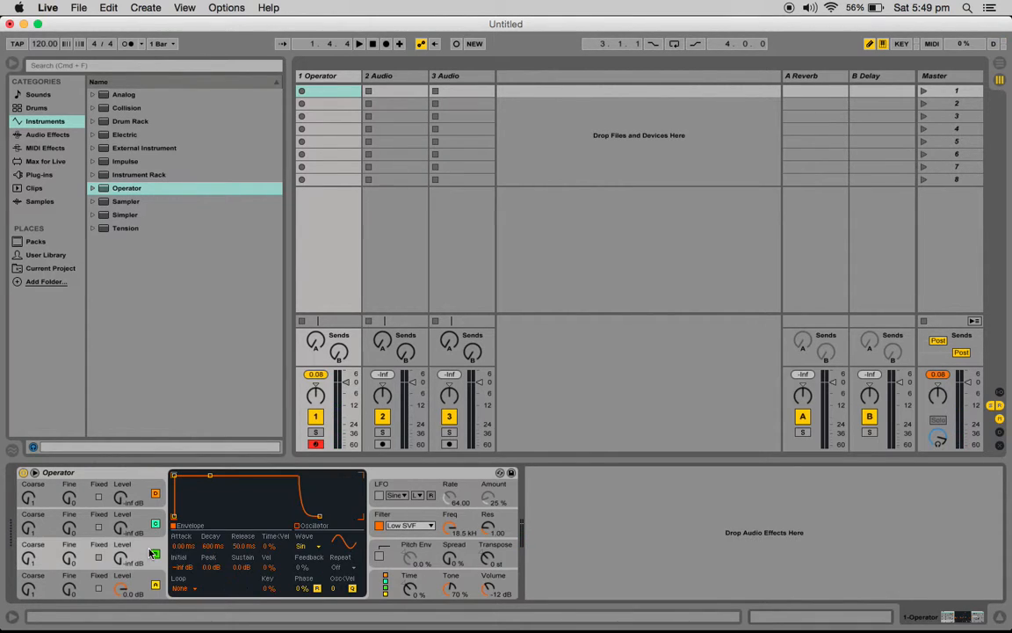
pyautogui.click(123, 587)
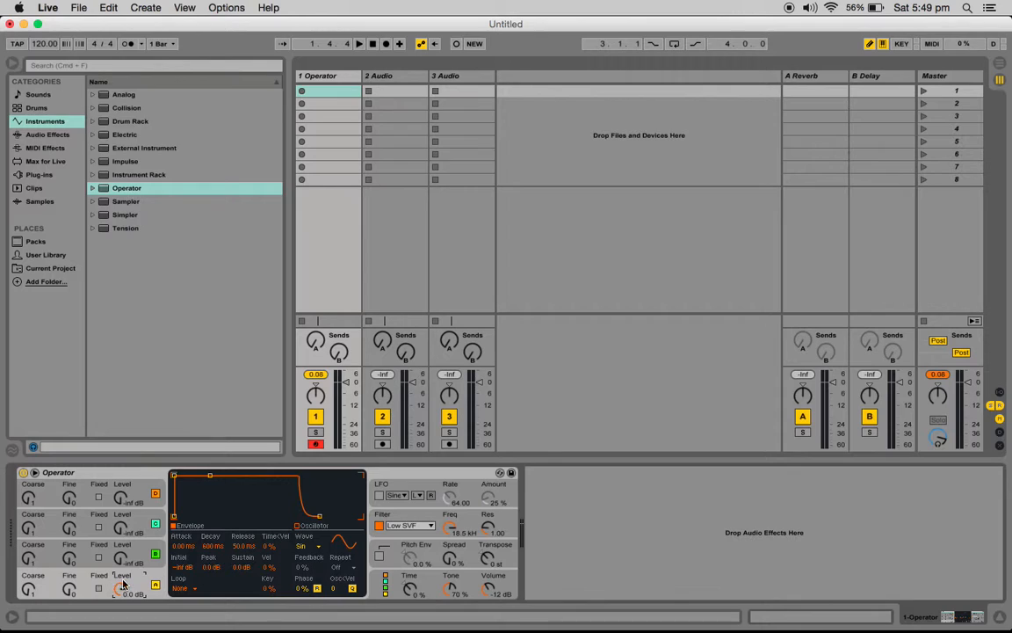
pyautogui.click(121, 563)
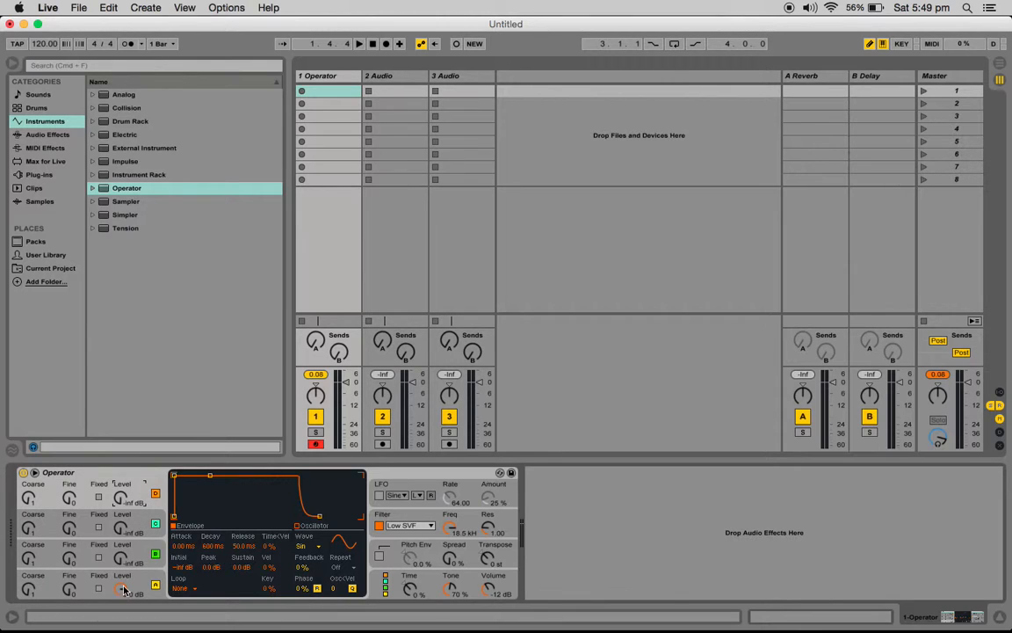
# Step: Set Operator's Transpose to -36 st, check it with test notes, and raise its Volume to 6.0 dB
pyautogui.click(490, 566)
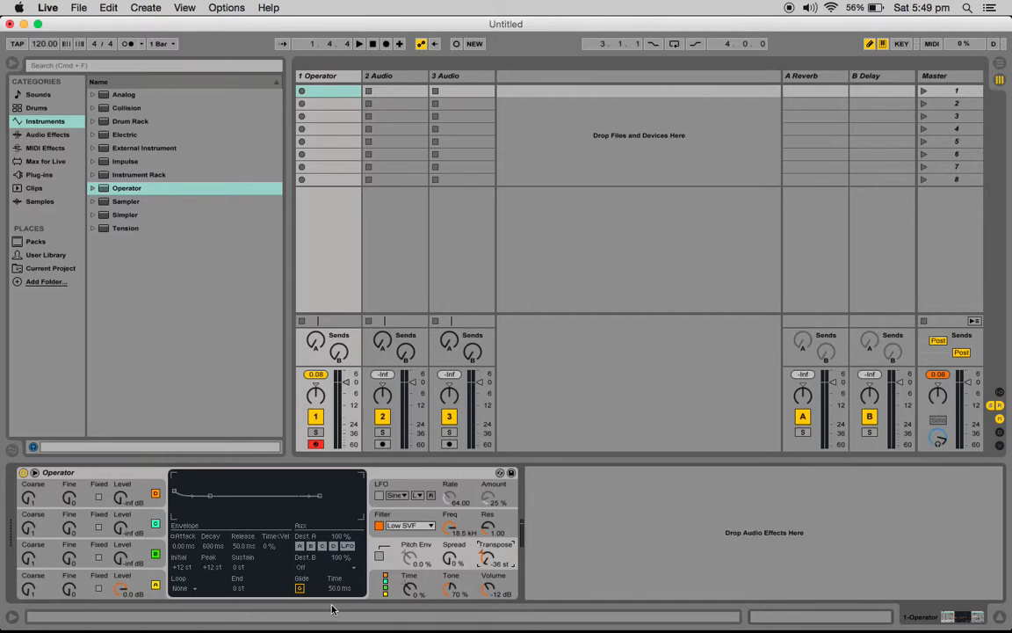
pyautogui.press('a')
pyautogui.press('a')
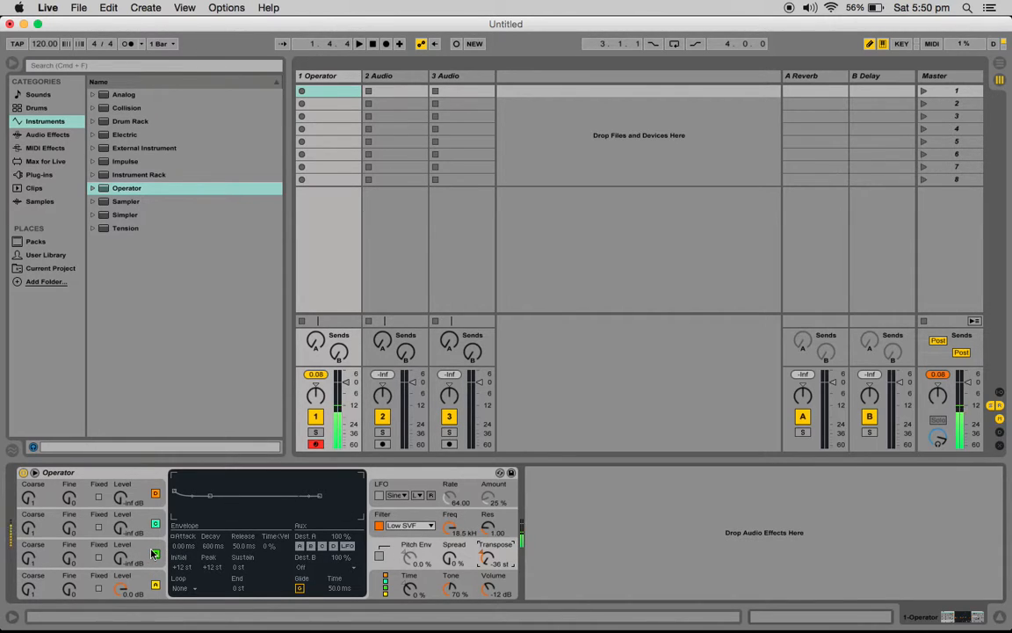
pyautogui.moveTo(488, 590); pyautogui.dragTo(488, 564)
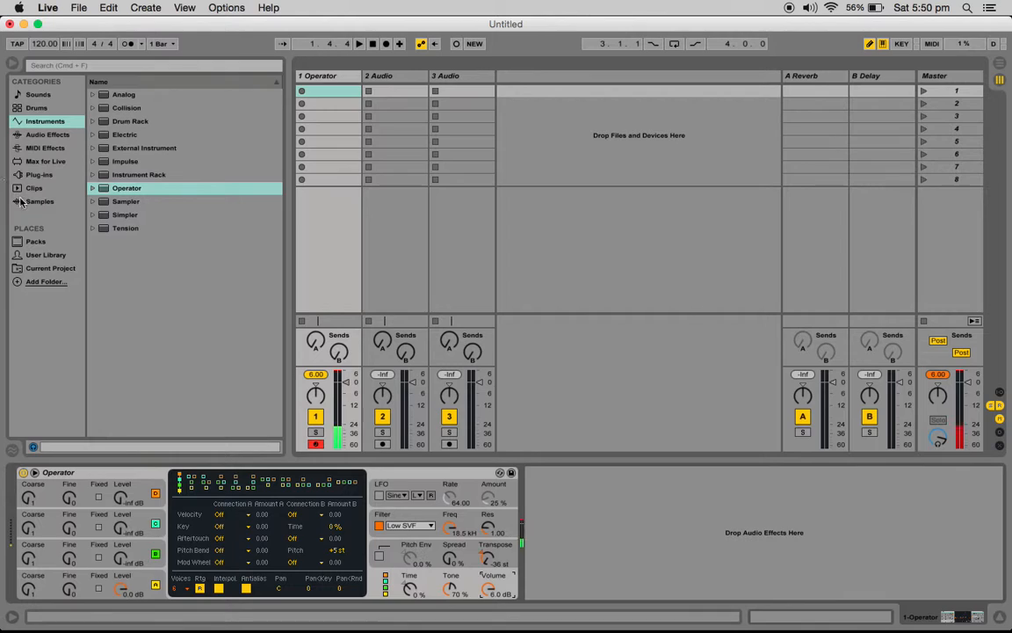
# Step: Add a Limiter audio effect to the Master track
pyautogui.click(41, 135)
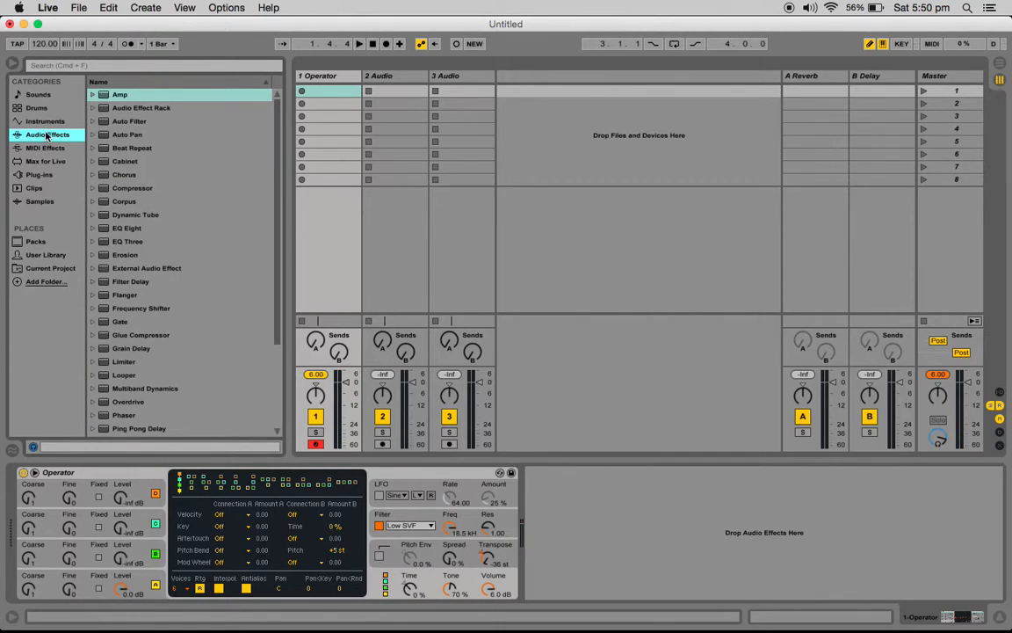
pyautogui.scroll(-5, 128, 211)
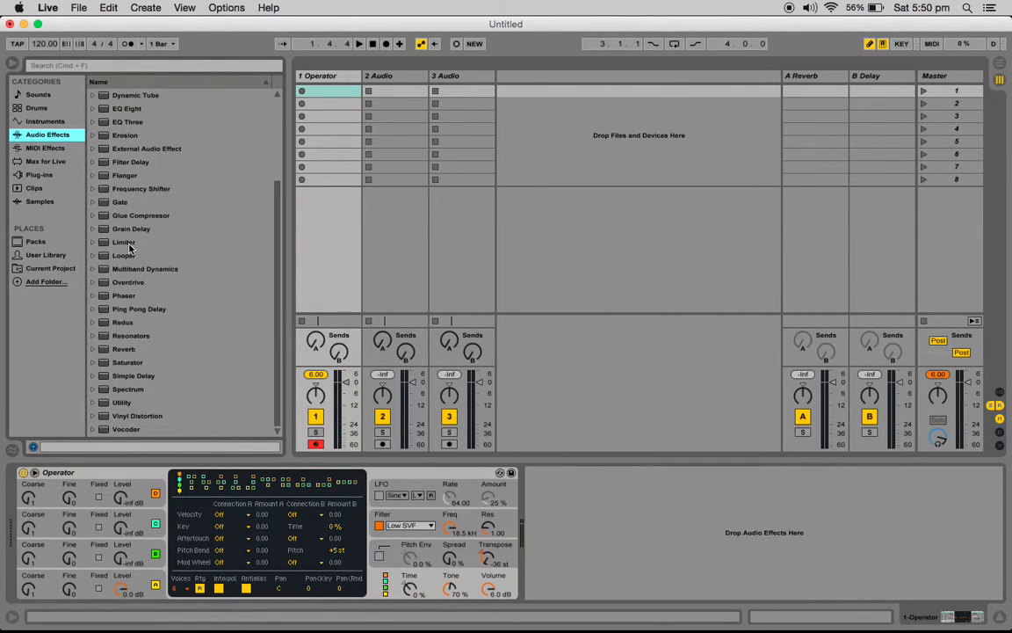
pyautogui.click(105, 242)
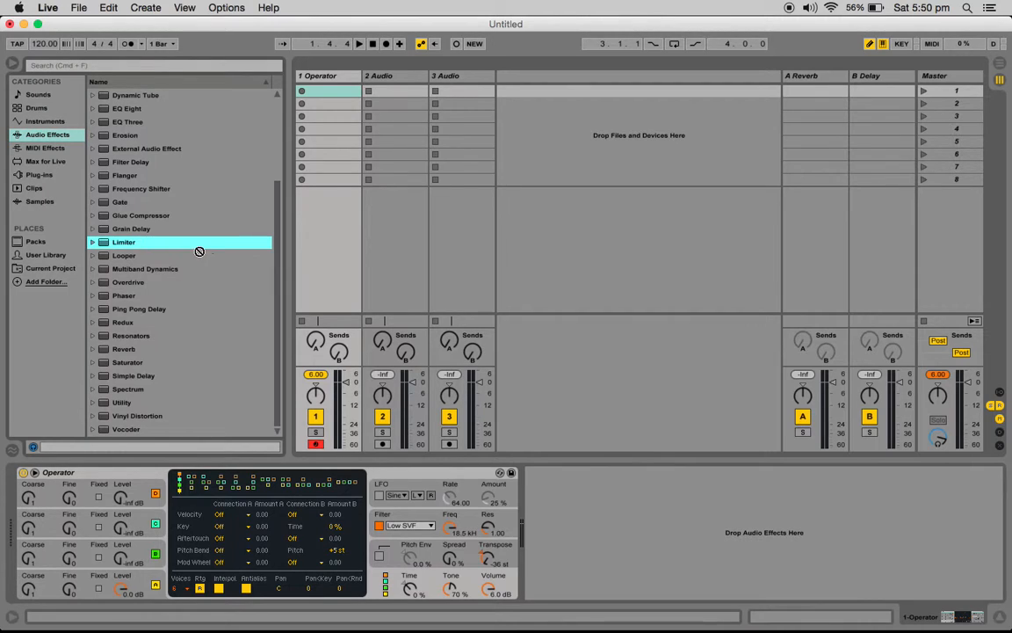
pyautogui.moveTo(494, 253); pyautogui.dragTo(964, 78)
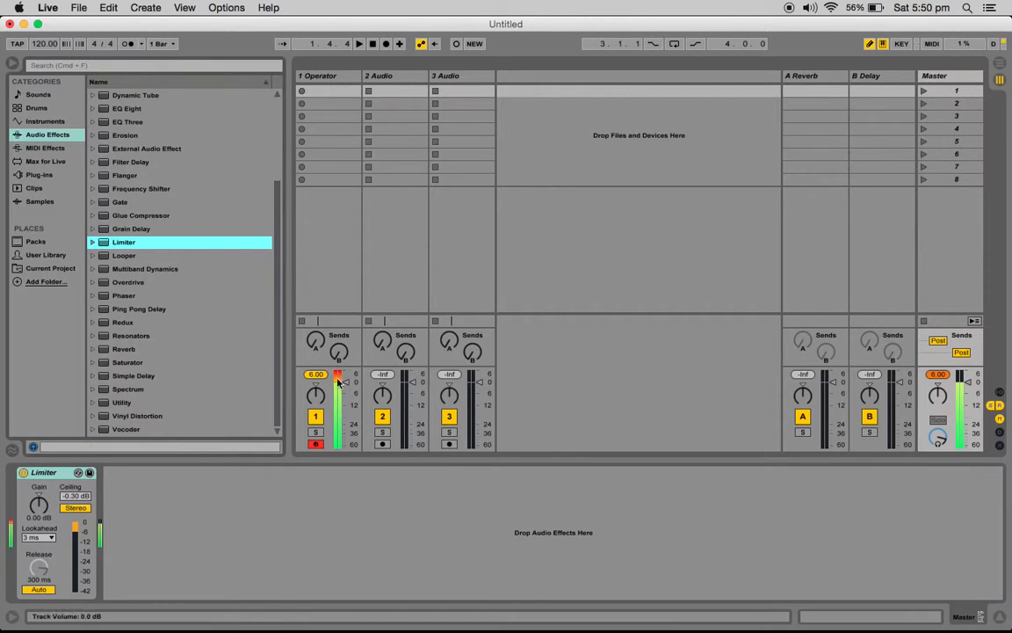
# Step: On the Operator track, set the levels of oscillators B and C to -15 dB and oscillator D to -18 dB
pyautogui.click(332, 92)
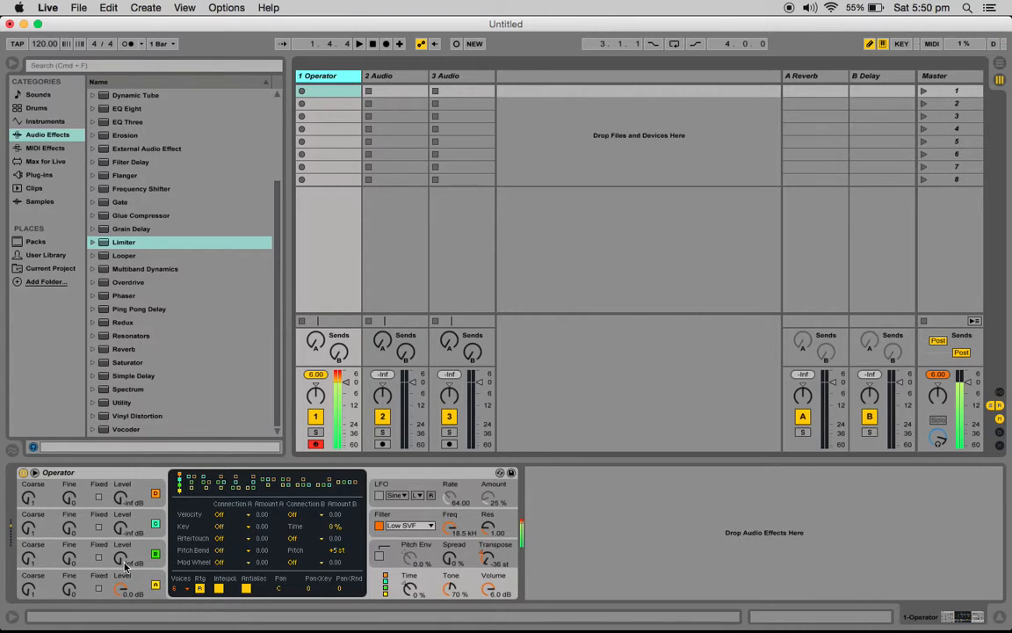
pyautogui.moveTo(122, 567); pyautogui.dragTo(122, 560)
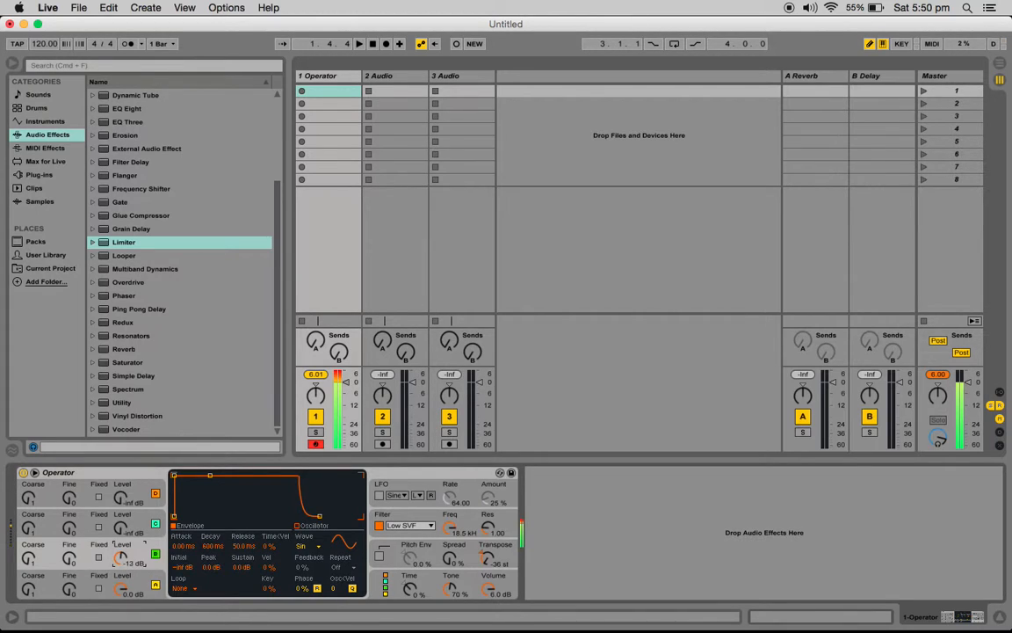
pyautogui.moveTo(122, 564); pyautogui.dragTo(120, 517)
pyautogui.click(143, 515)
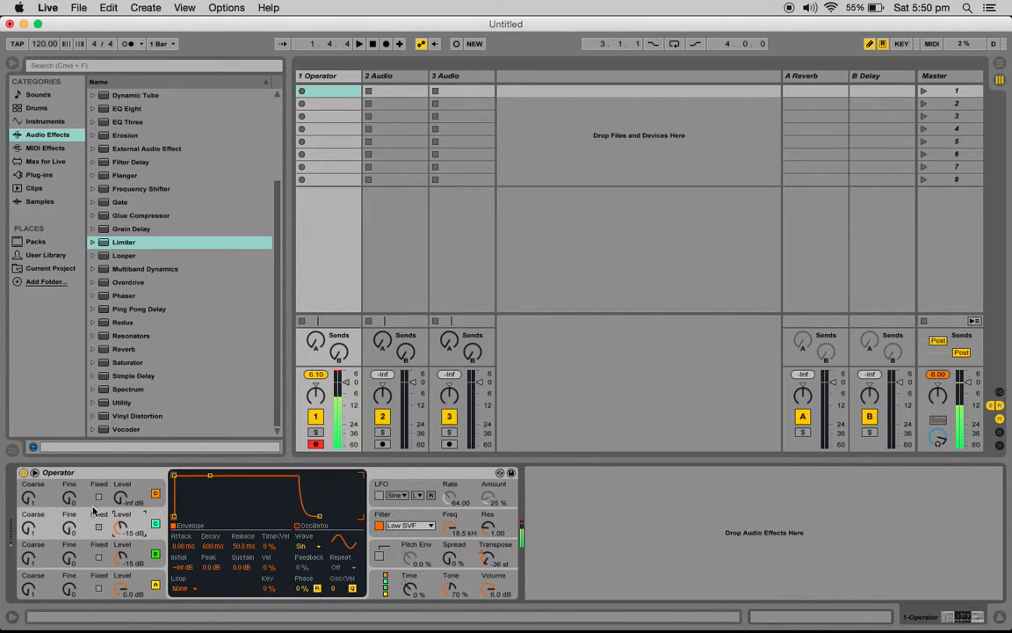
pyautogui.moveTo(122, 503); pyautogui.dragTo(122, 483)
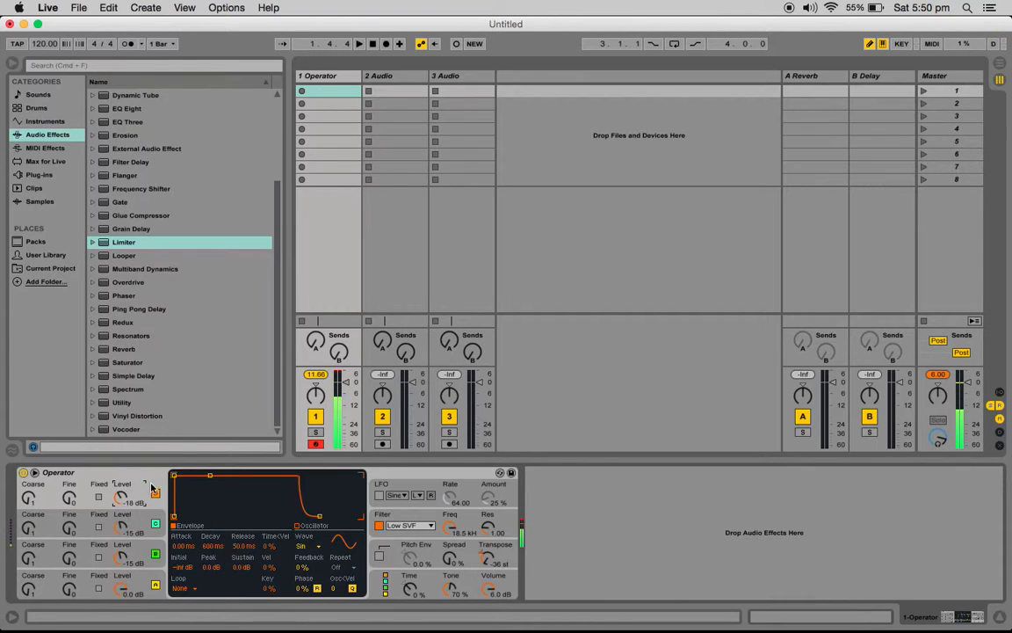
pyautogui.click(157, 565)
pyautogui.click(156, 538)
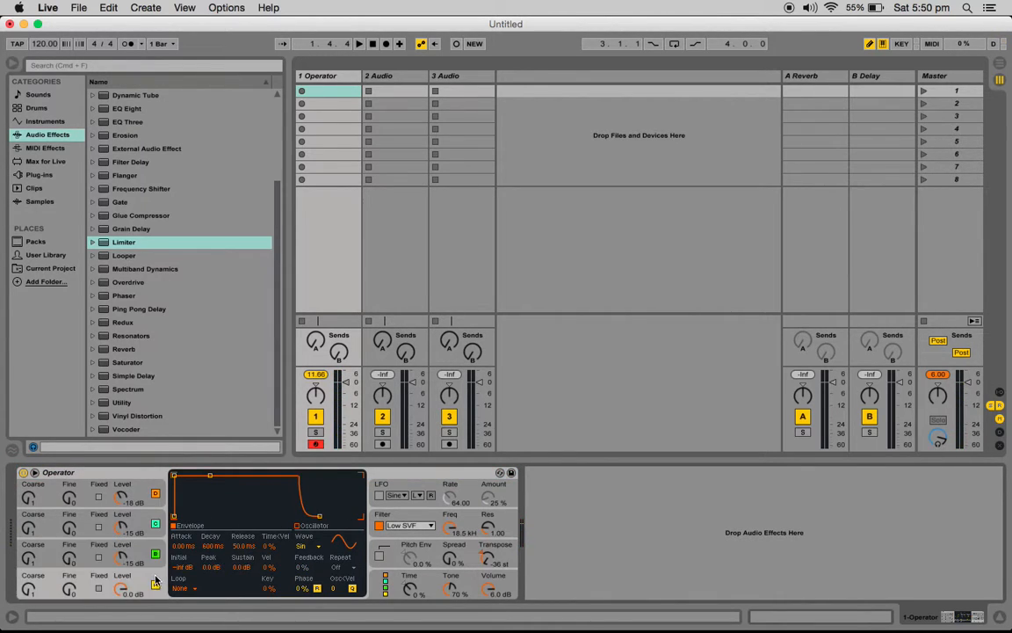
pyautogui.click(155, 506)
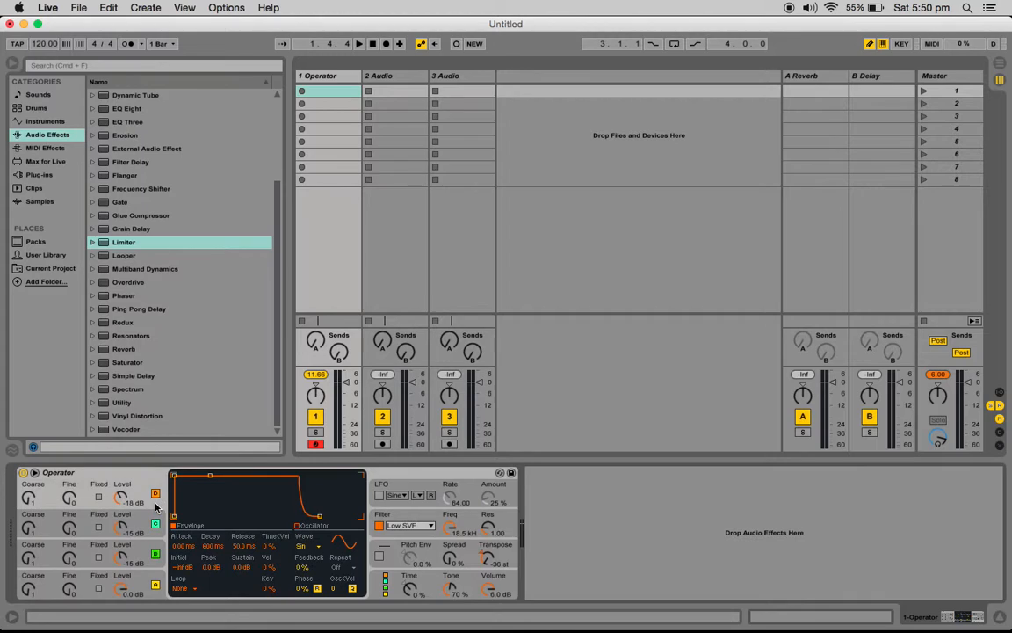
# Step: Show Operator's filter settings, try the Low 24dB filter type, and return to Low SVF
pyautogui.click(396, 519)
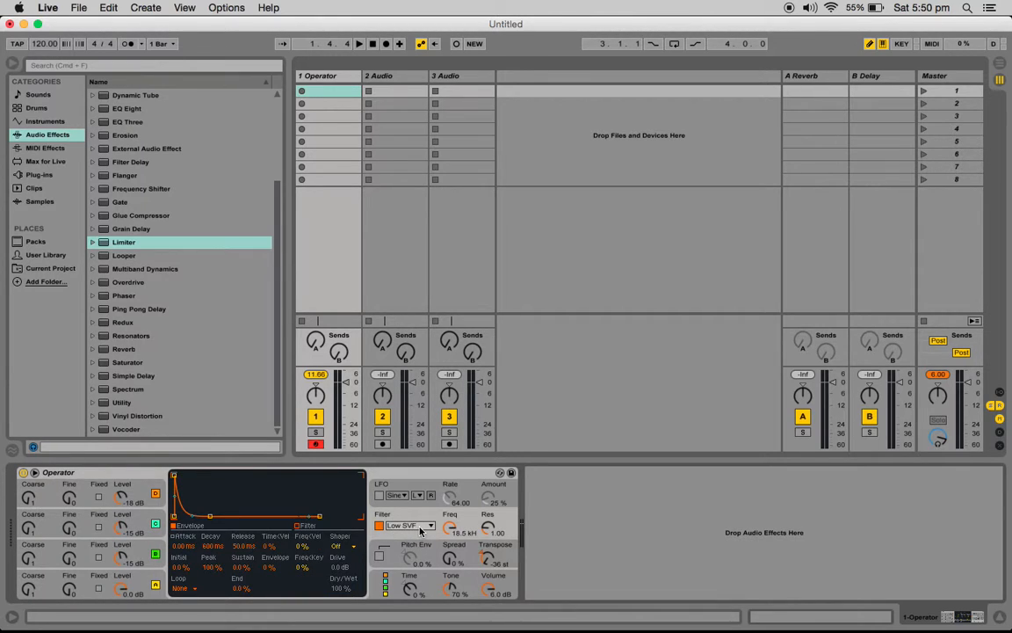
pyautogui.click(420, 528)
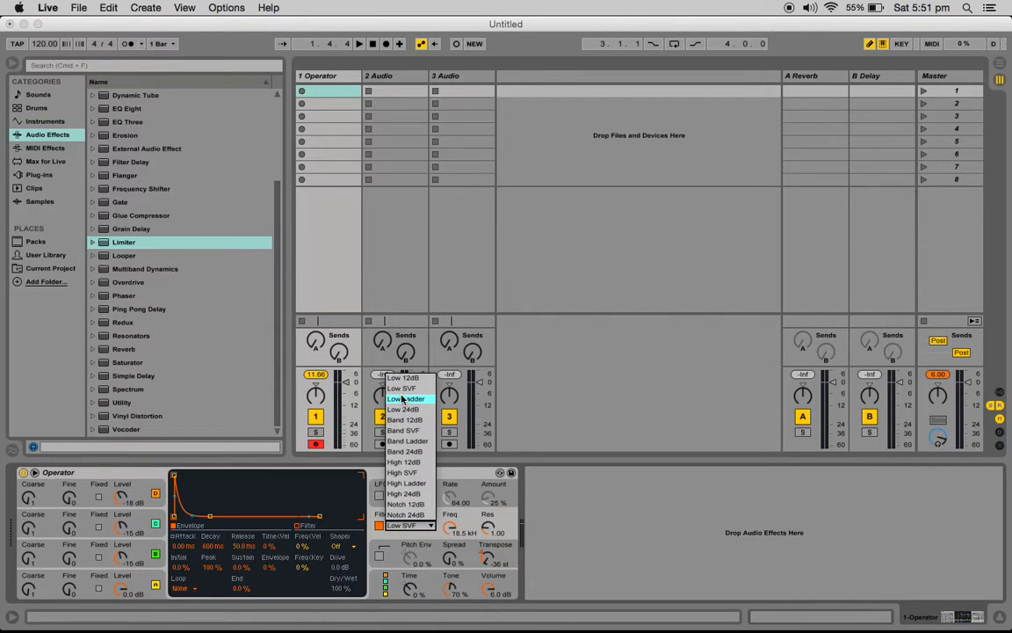
pyautogui.click(402, 387)
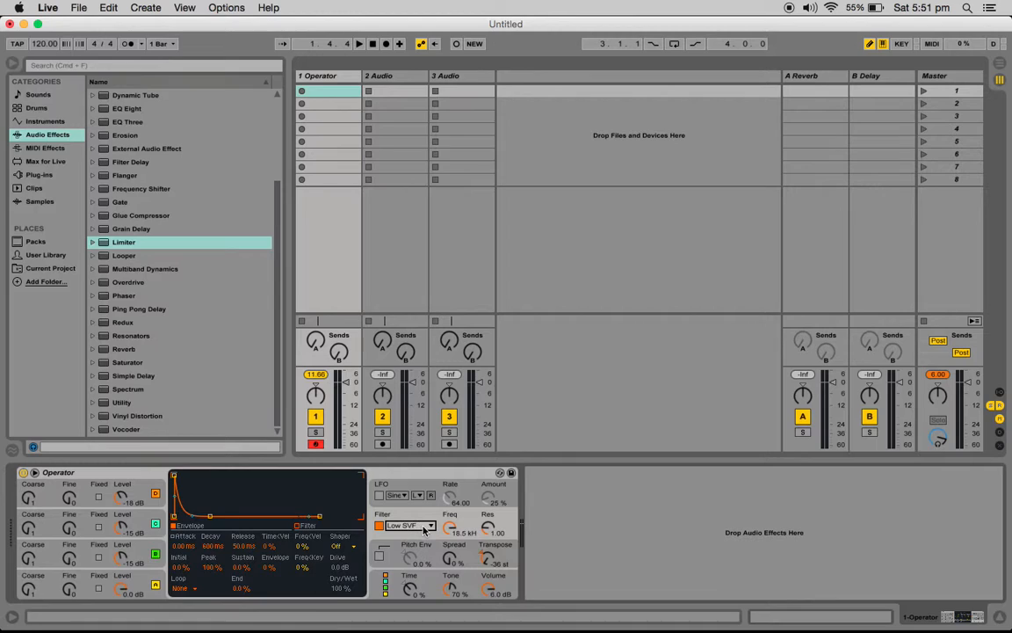
pyautogui.click(424, 527)
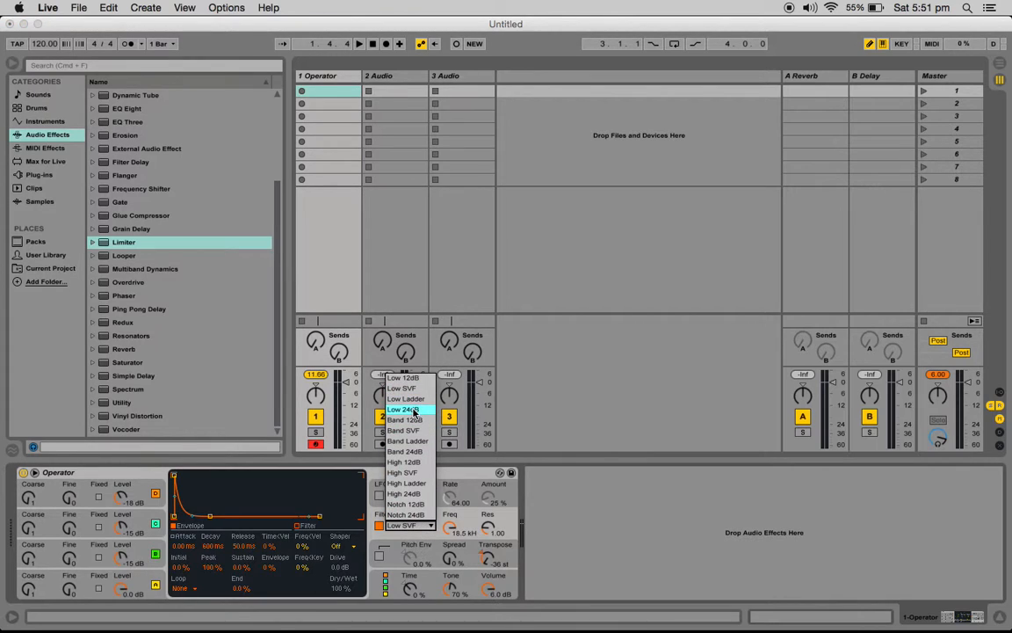
pyautogui.click(414, 411)
pyautogui.click(422, 525)
pyautogui.click(402, 355)
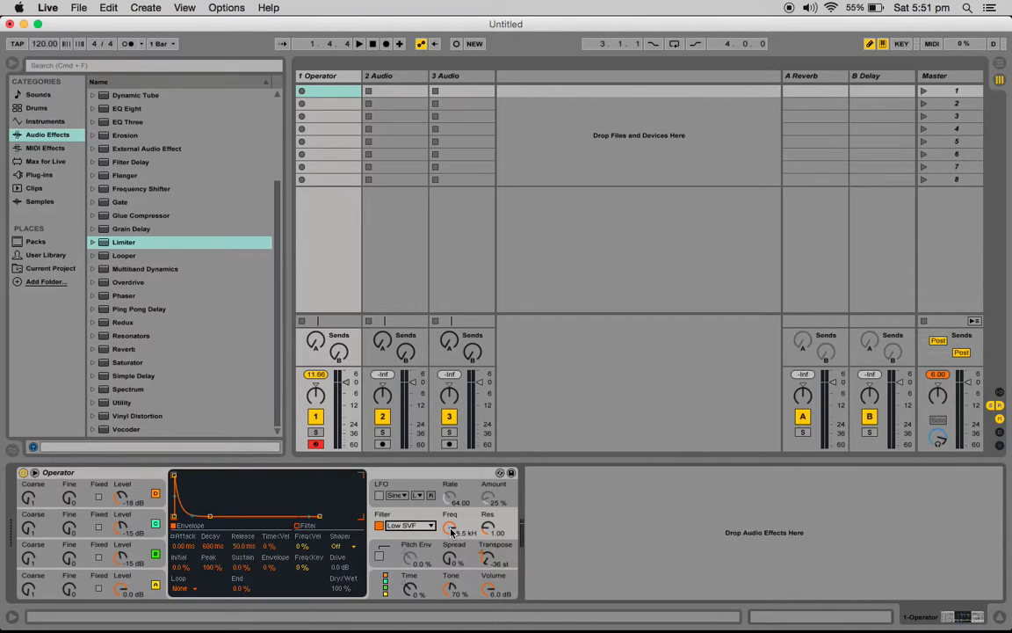
# Step: Lower Operator's filter frequency to 524 Hz and turn on the LFO, checking its oscillator and filter destinations with a test note
pyautogui.moveTo(454, 532); pyautogui.dragTo(455, 582)
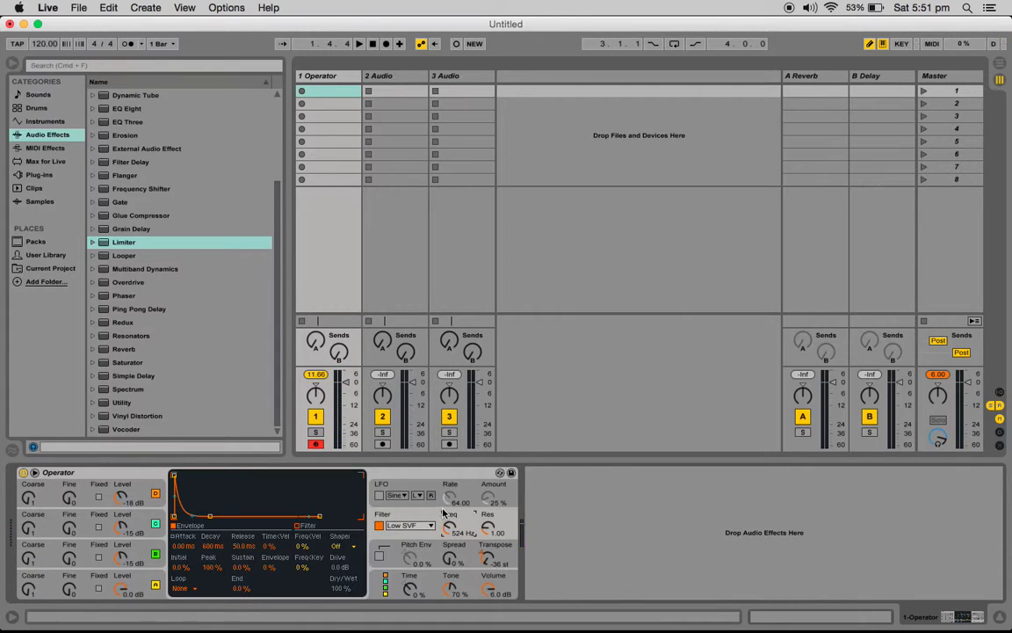
pyautogui.click(386, 509)
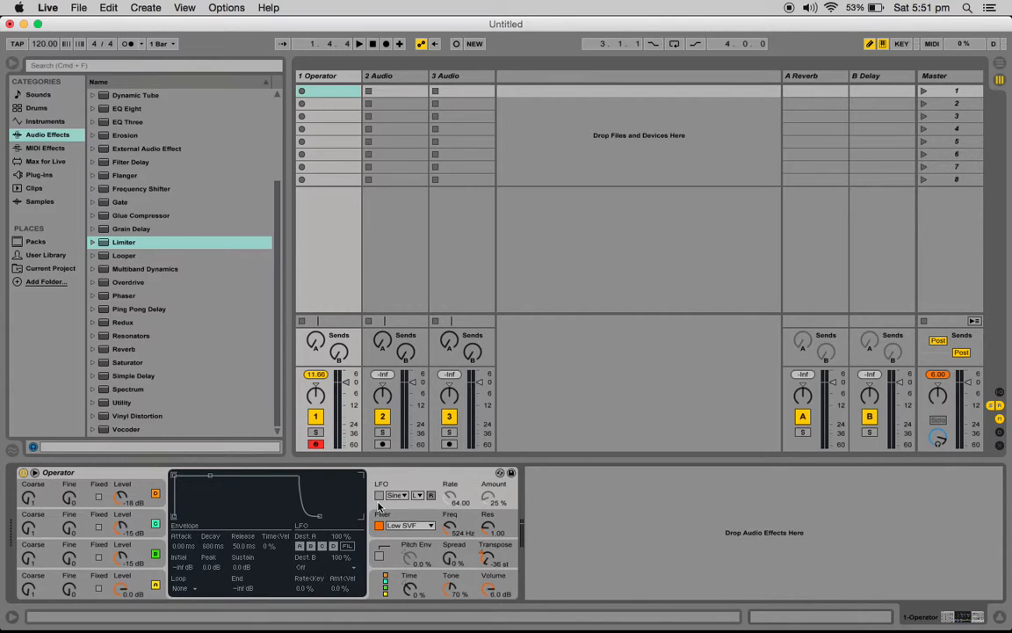
pyautogui.click(378, 497)
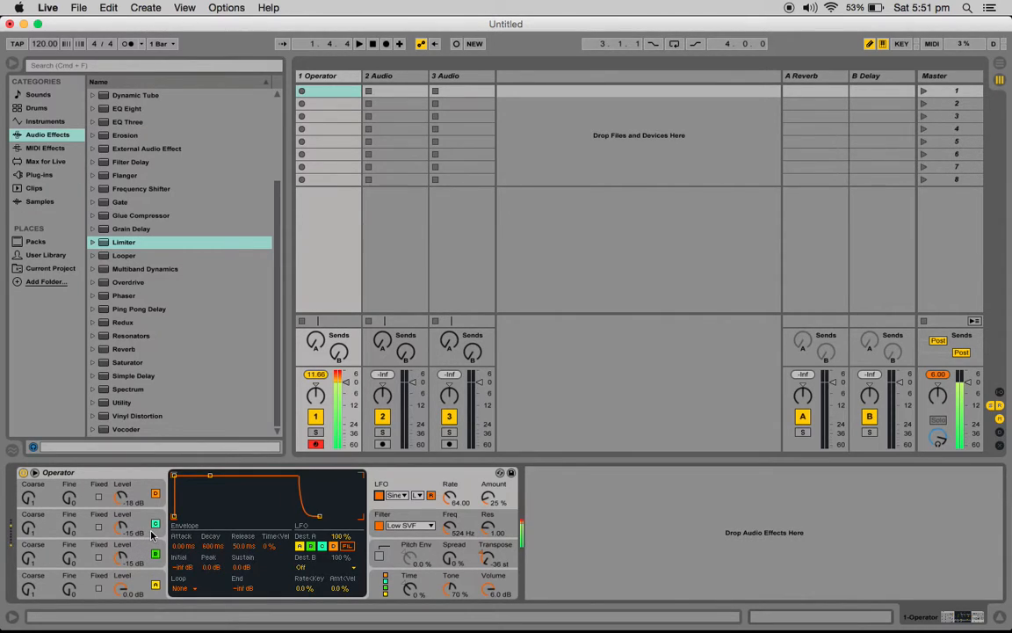
pyautogui.click(302, 547)
pyautogui.click(312, 547)
pyautogui.click(322, 548)
pyautogui.click(333, 546)
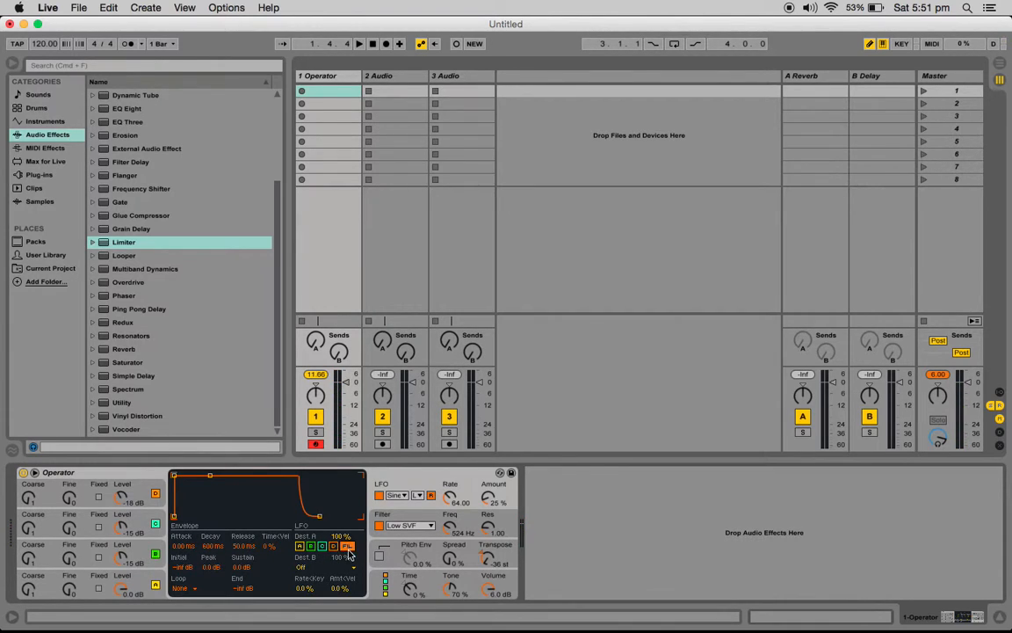
pyautogui.press('a')
# Step: Switch the LFO range to Sync, with a Rate of 1/8 and an Amount of 48%
pyautogui.click(418, 494)
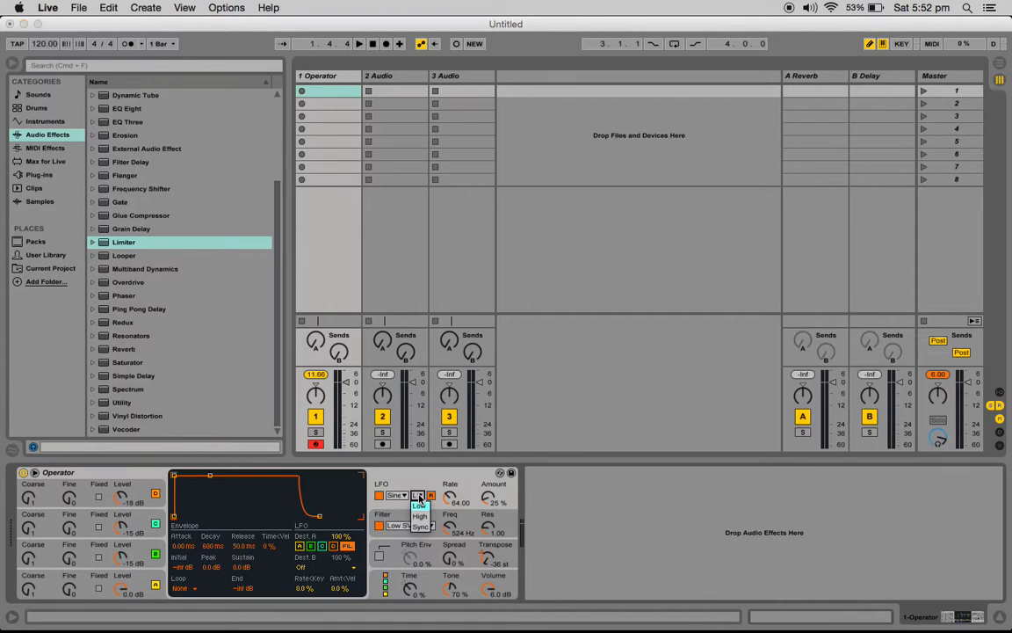
pyautogui.click(379, 479)
pyautogui.moveTo(449, 498); pyautogui.dragTo(449, 486)
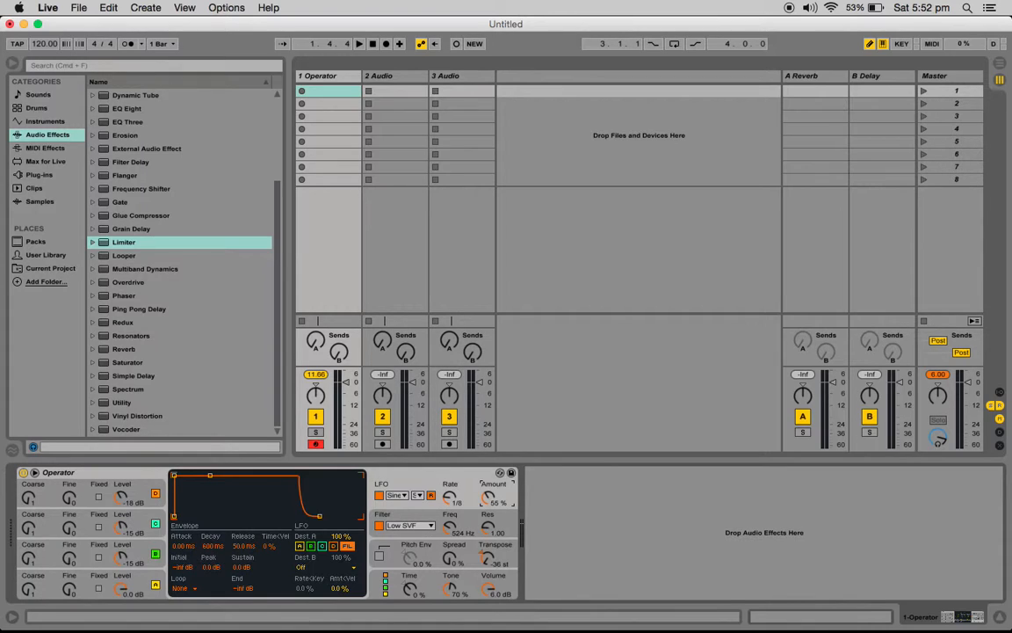
pyautogui.press('a')
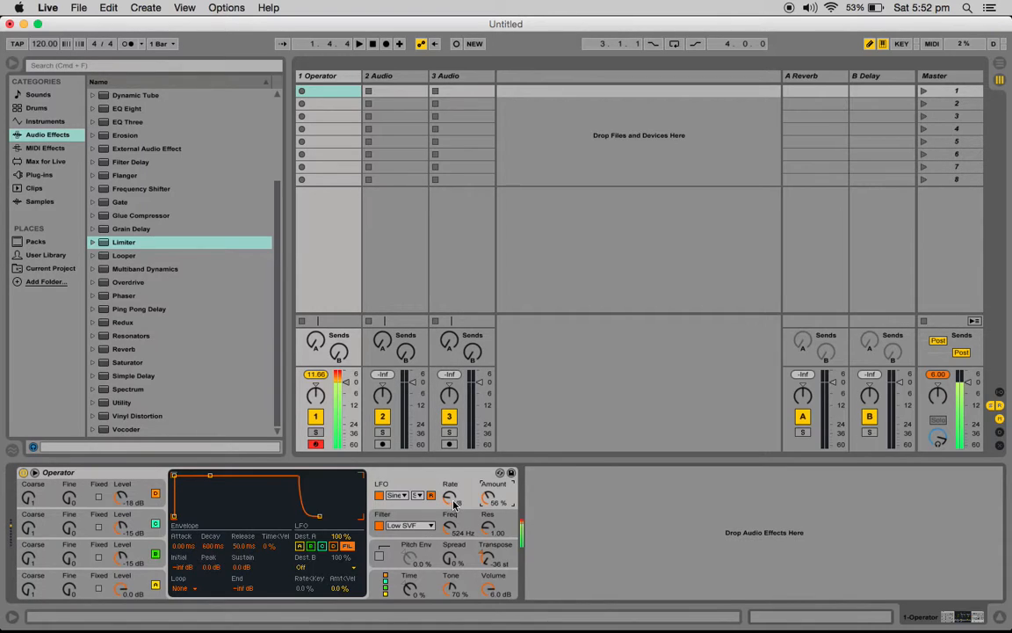
pyautogui.moveTo(489, 497); pyautogui.dragTo(488, 505)
# Step: Try the SwUp and SwDown waveforms on Operator's LFO, and return to Sine
pyautogui.click(410, 500)
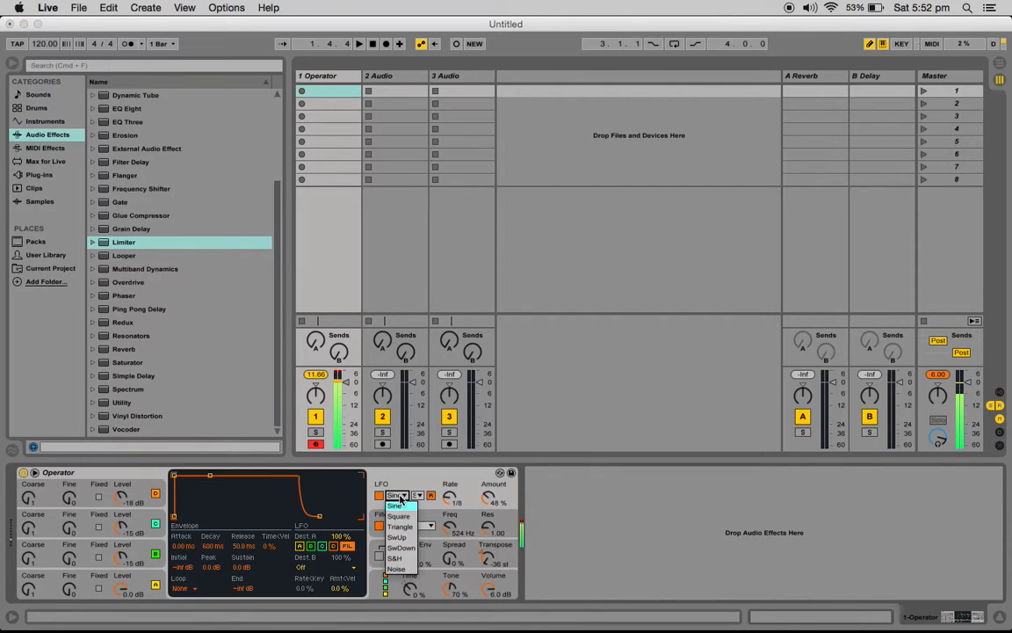
pyautogui.click(404, 512)
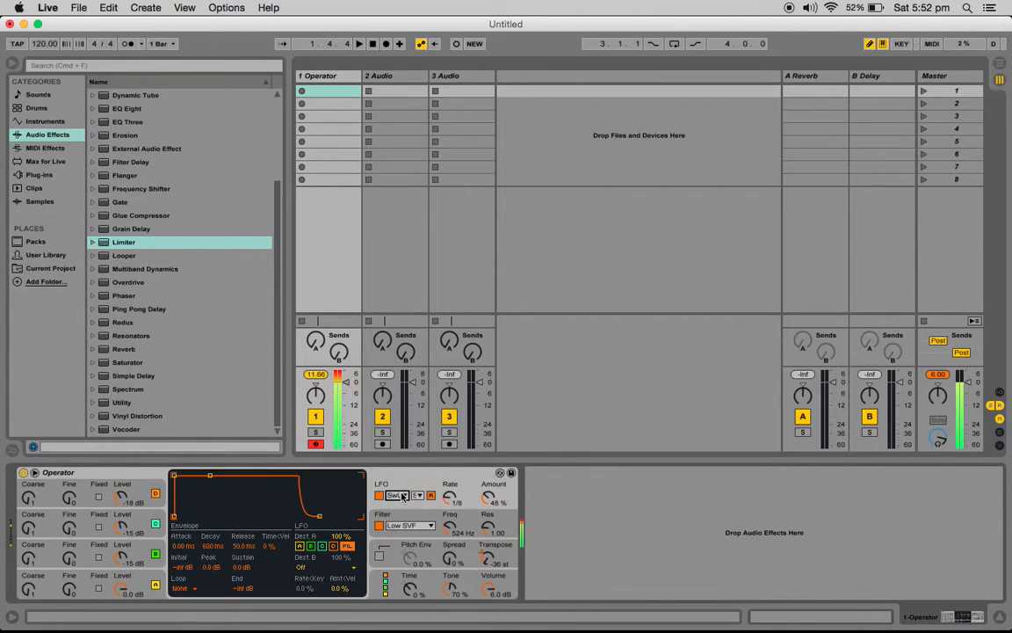
pyautogui.click(397, 495)
pyautogui.click(409, 534)
pyautogui.click(397, 496)
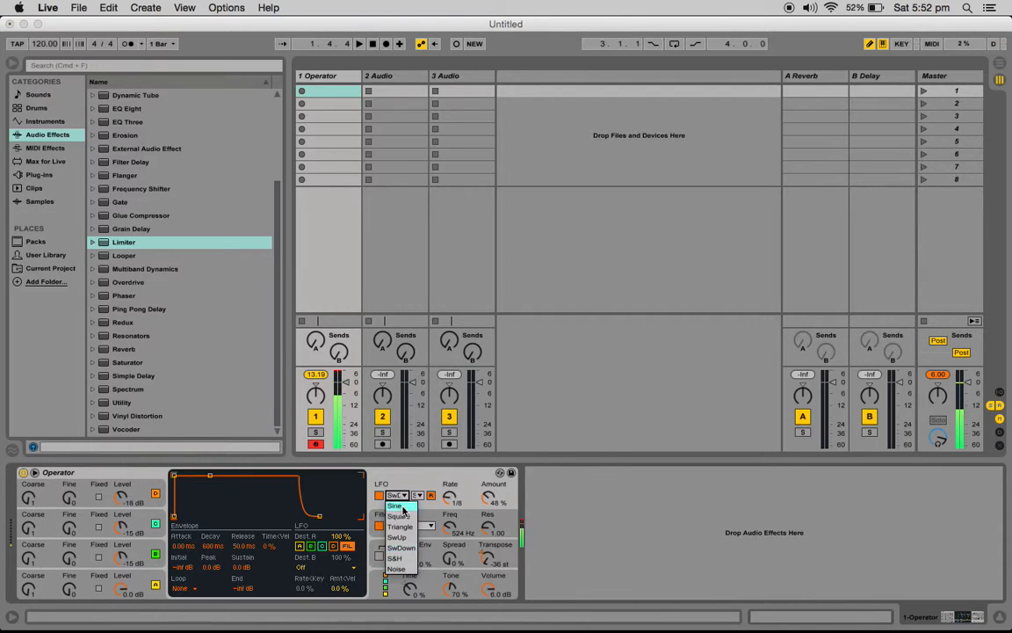
pyautogui.click(407, 513)
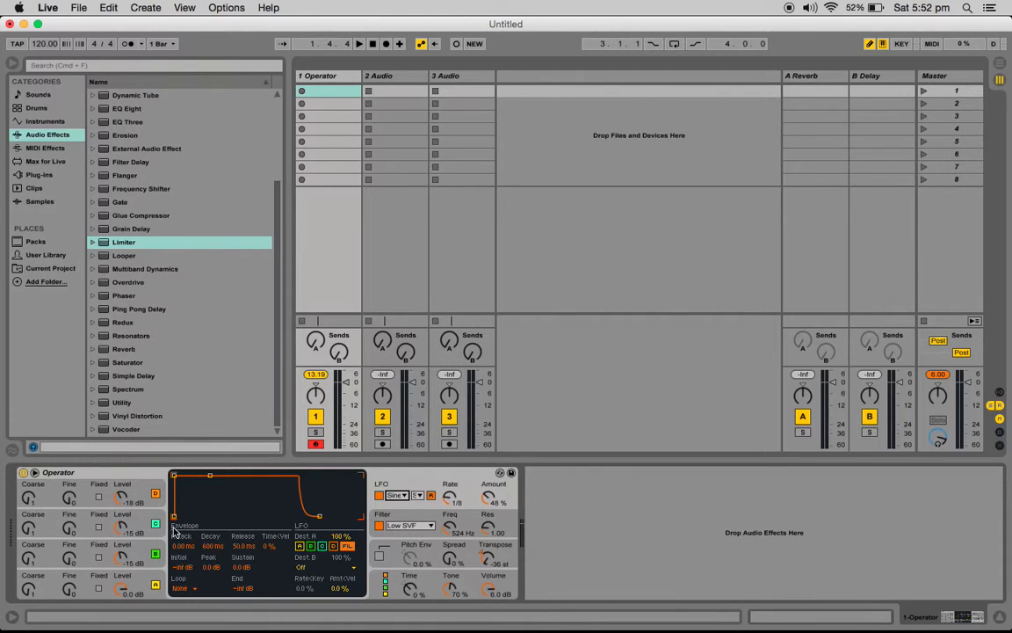
# Step: Set Operator's Spread to 50%, checking the sound with test notes
pyautogui.press('a')
pyautogui.moveTo(453, 558); pyautogui.dragTo(452, 555)
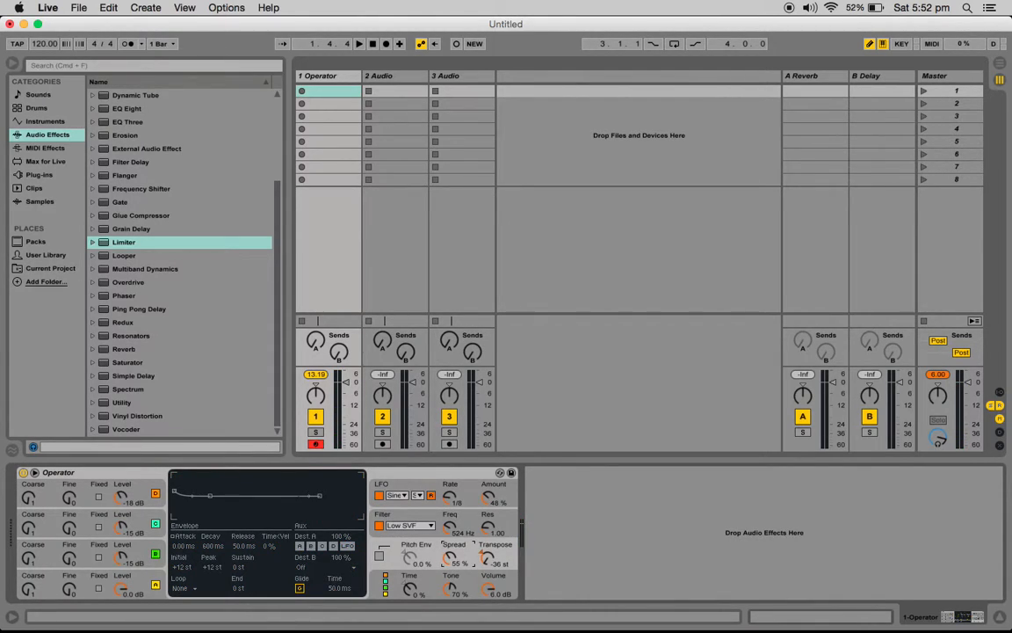
pyautogui.press('a')
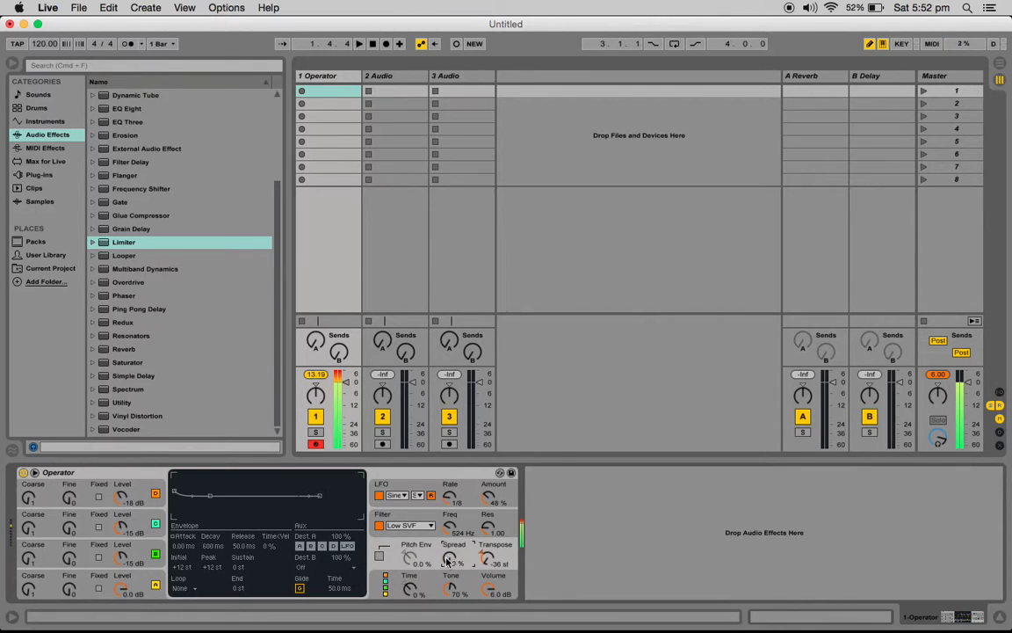
pyautogui.moveTo(447, 561)
pyautogui.mouseDown()
pyautogui.moveTo(447, 521)
pyautogui.moveTo(457, 553)
pyautogui.mouseUp()
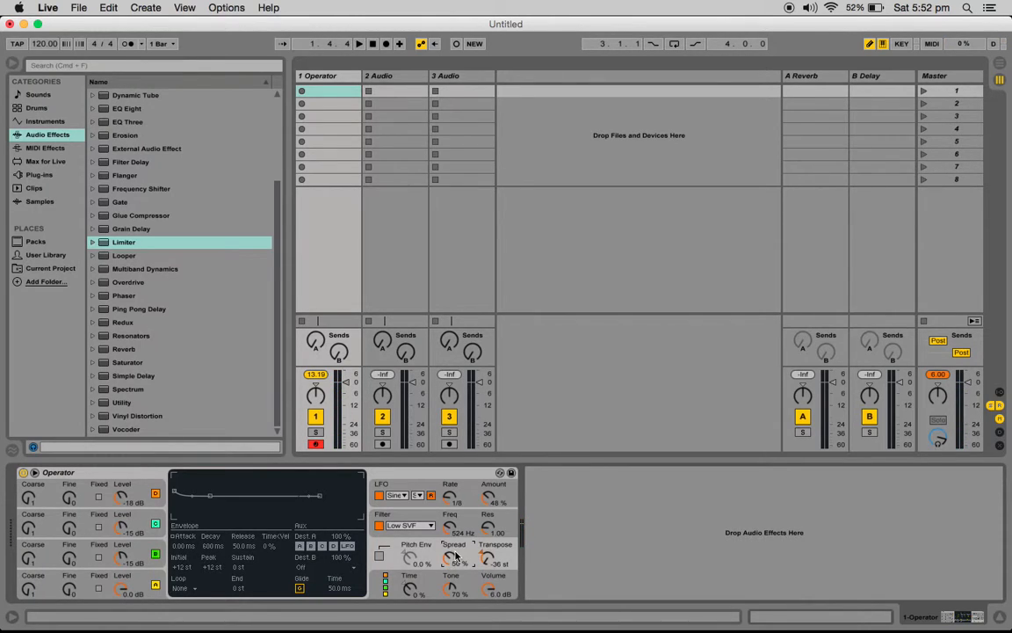
# Step: Limit Operator to 1 voice in its global settings, trying 2 voices for comparison, and check it with test notes
pyautogui.click(390, 575)
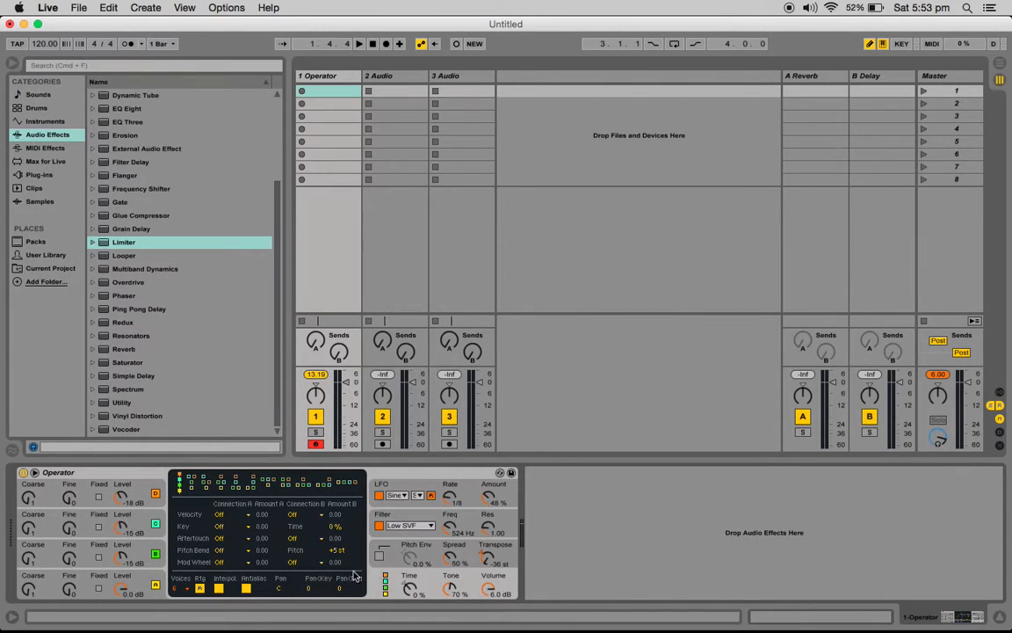
pyautogui.click(184, 588)
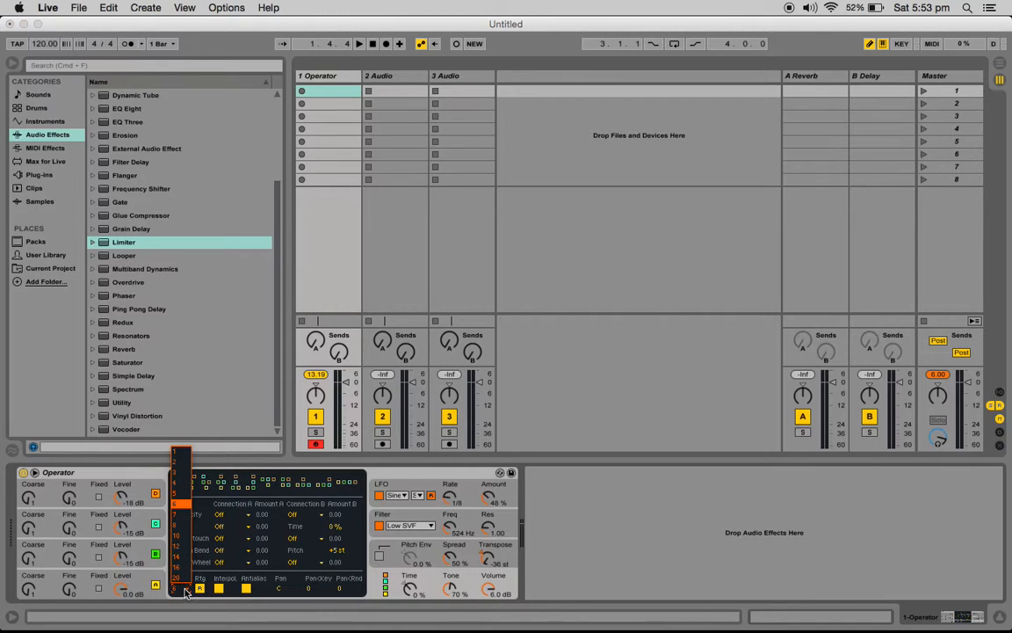
pyautogui.click(179, 452)
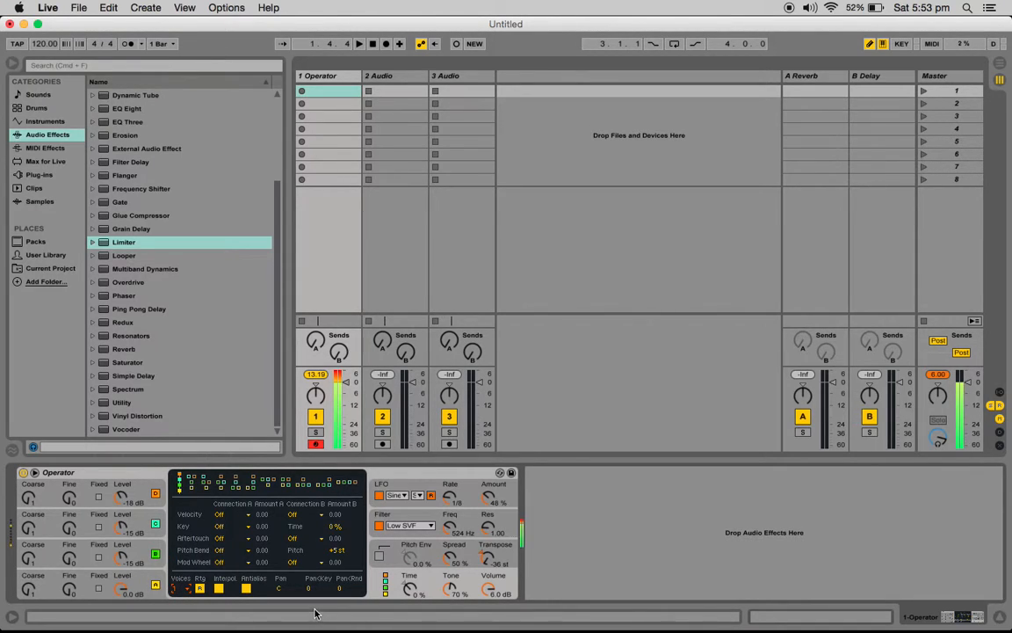
pyautogui.click(182, 588)
pyautogui.click(182, 460)
pyautogui.click(186, 587)
pyautogui.click(181, 455)
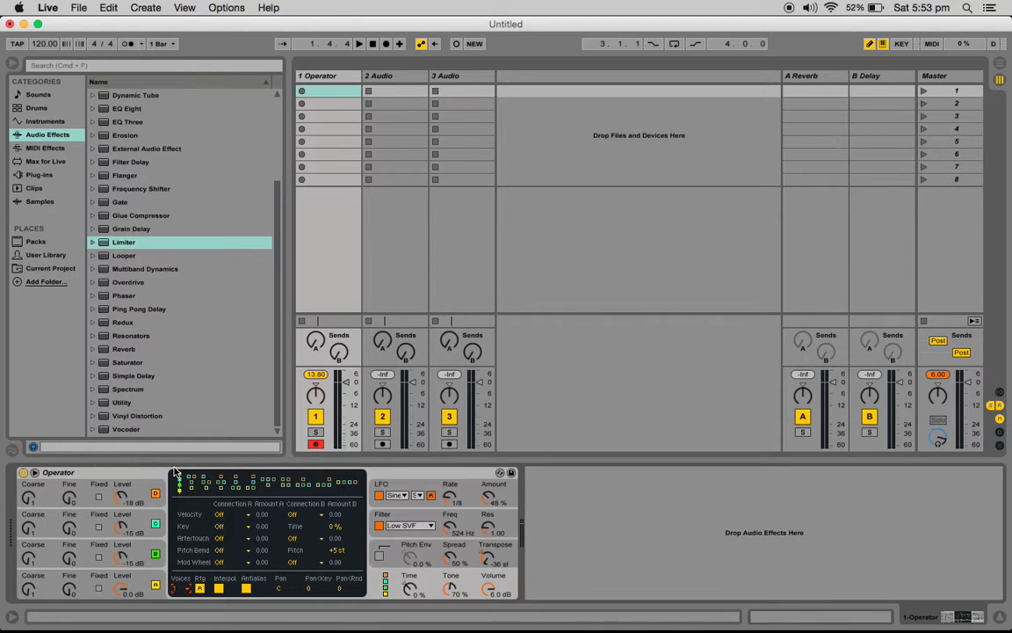
pyautogui.press('a')
pyautogui.press('a')
# Step: Try the Notch 24dB filter type with the frequency raised to 1.43 kHz, and return to Low SVF
pyautogui.click(430, 524)
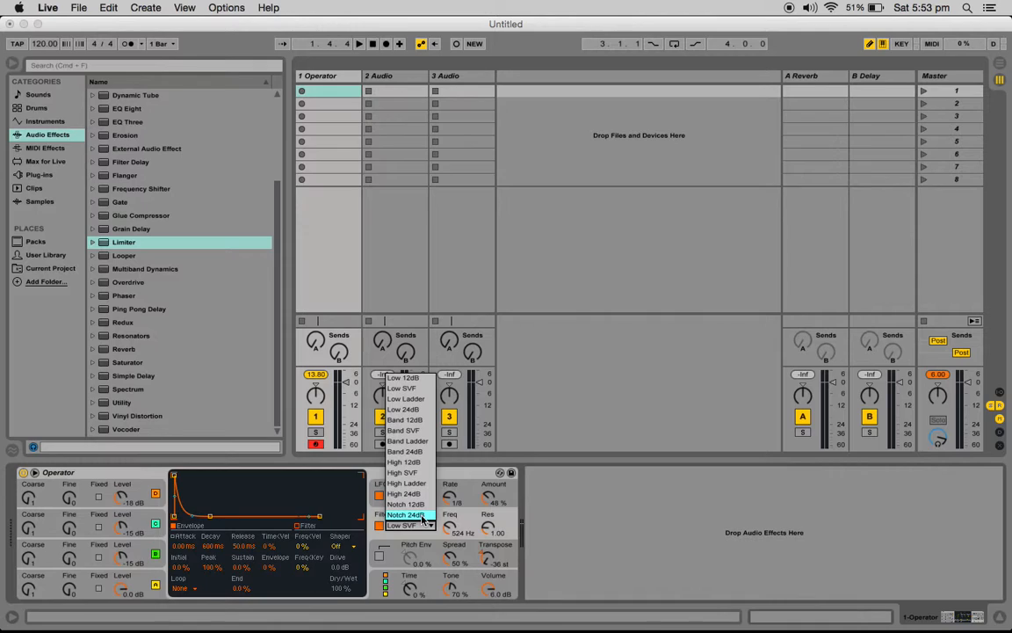
pyautogui.click(422, 516)
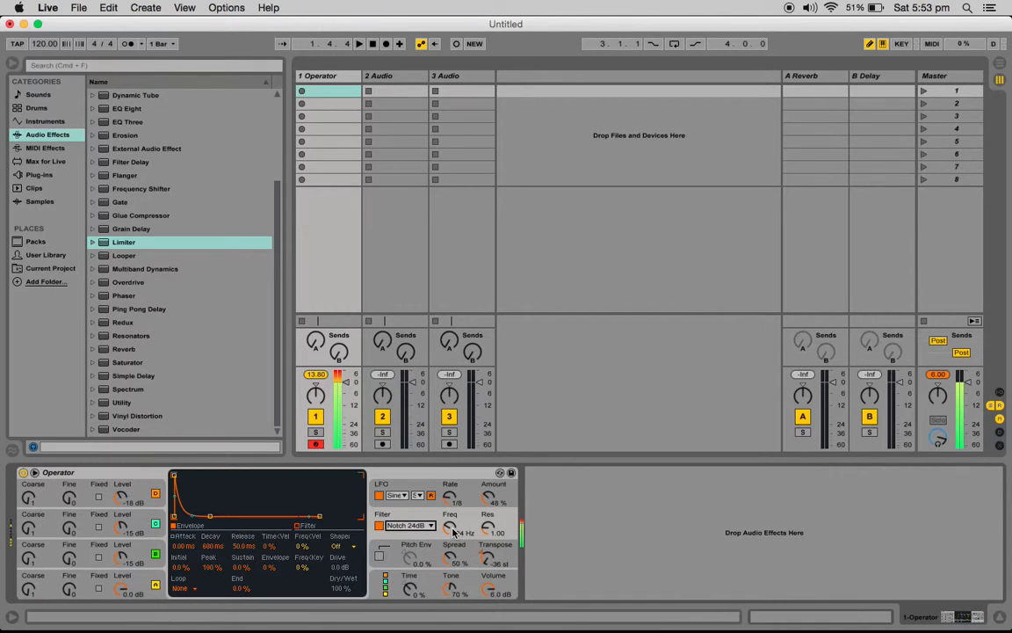
pyautogui.moveTo(450, 528); pyautogui.dragTo(450, 509)
pyautogui.click(408, 524)
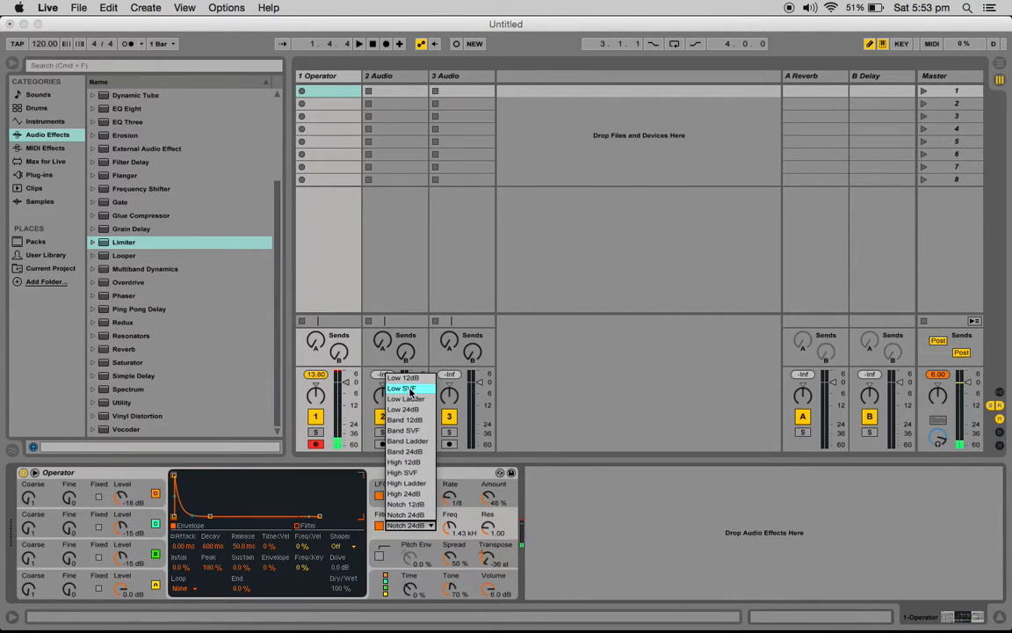
pyautogui.click(409, 391)
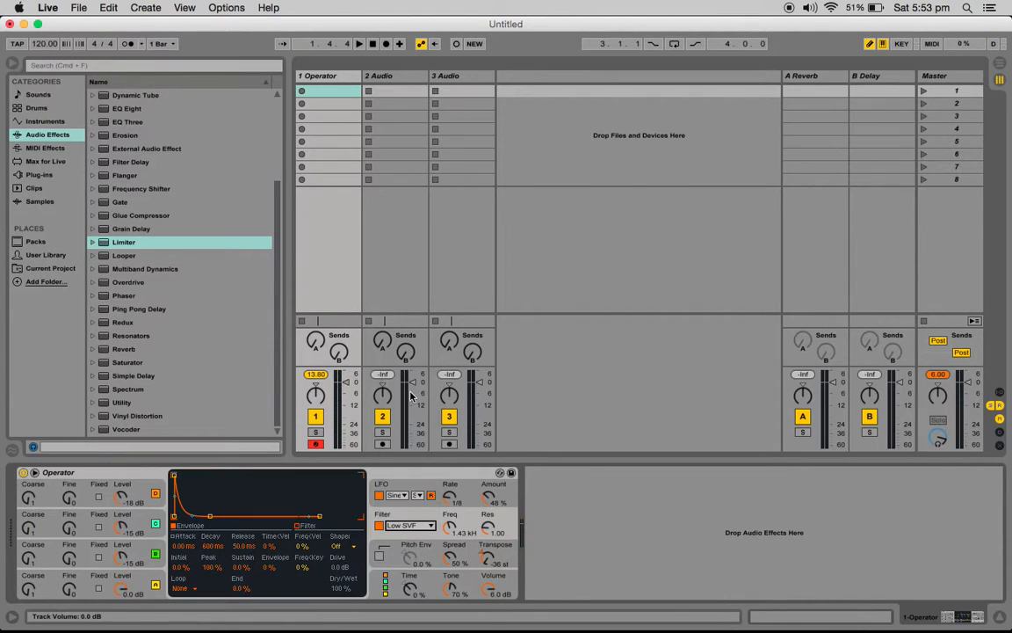
# Step: Change the LFO waveform to SwDown and the filter type to Notch 24dB
pyautogui.click(397, 494)
pyautogui.click(405, 557)
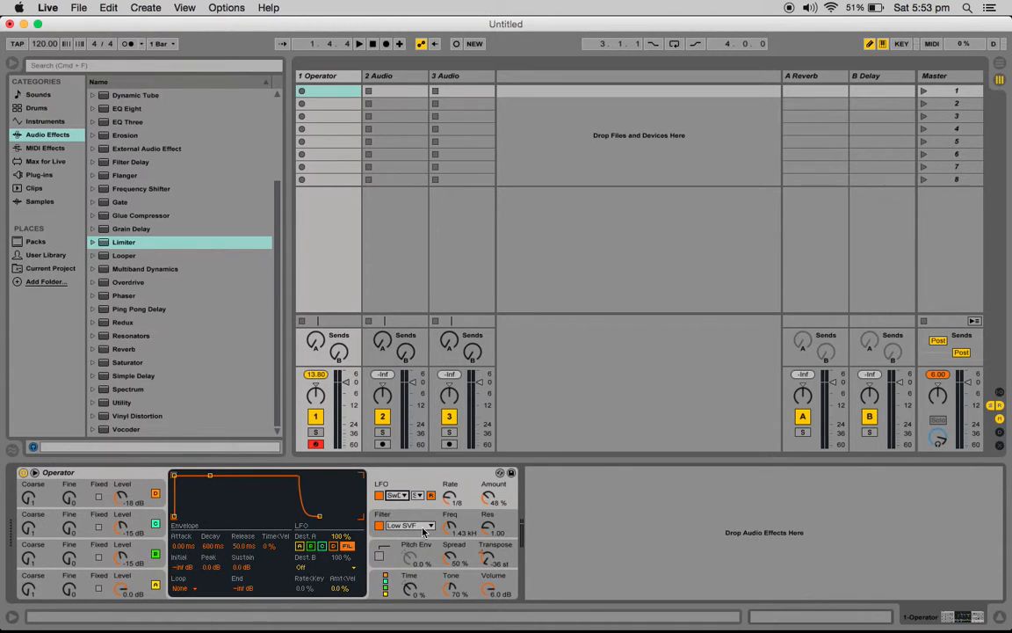
pyautogui.click(408, 524)
pyautogui.click(416, 516)
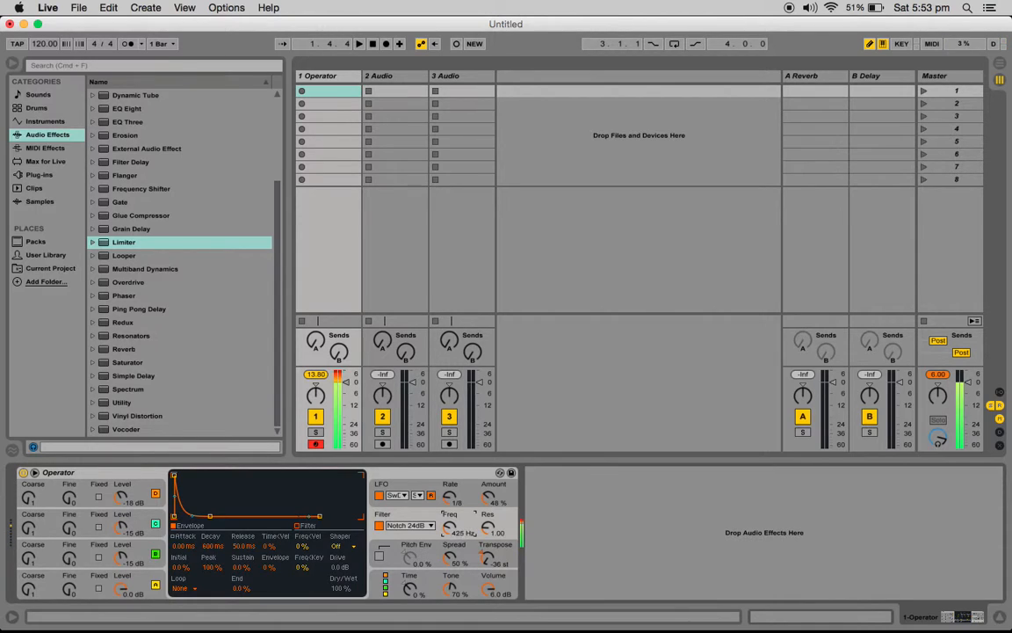
# Step: Set the LFO Amount to 61% and the filter frequency to 495 Hz
pyautogui.moveTo(490, 498); pyautogui.dragTo(491, 439)
pyautogui.moveTo(457, 525); pyautogui.dragTo(457, 566)
pyautogui.moveTo(489, 499); pyautogui.dragTo(454, 517)
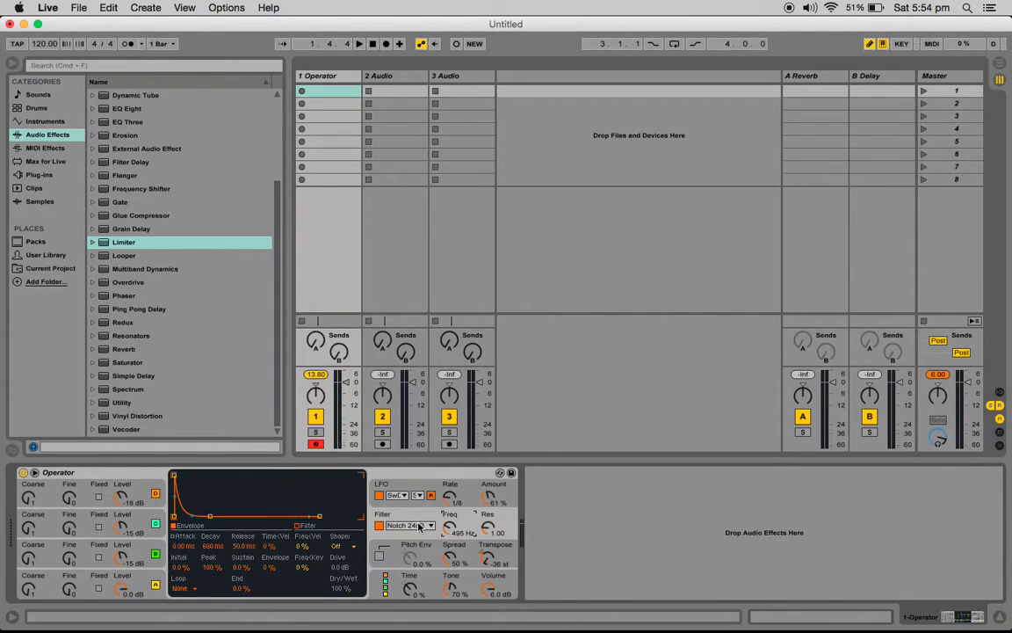
# Step: Set the LFO waveform back to Sine with an Amount of 53%, and the filter frequency to 639 Hz
pyautogui.click(397, 494)
pyautogui.click(397, 444)
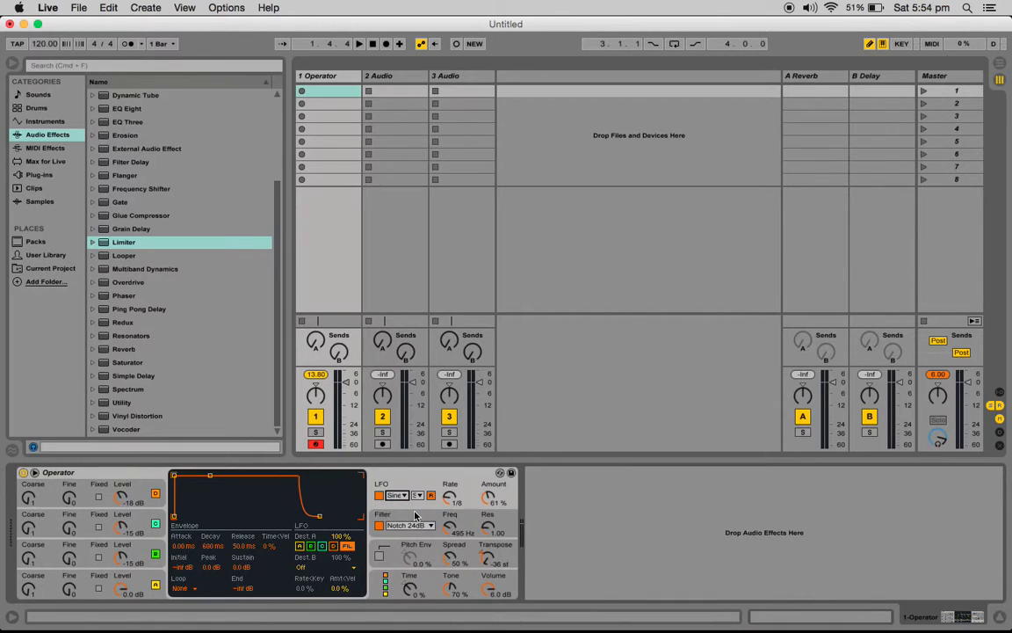
pyautogui.press('a')
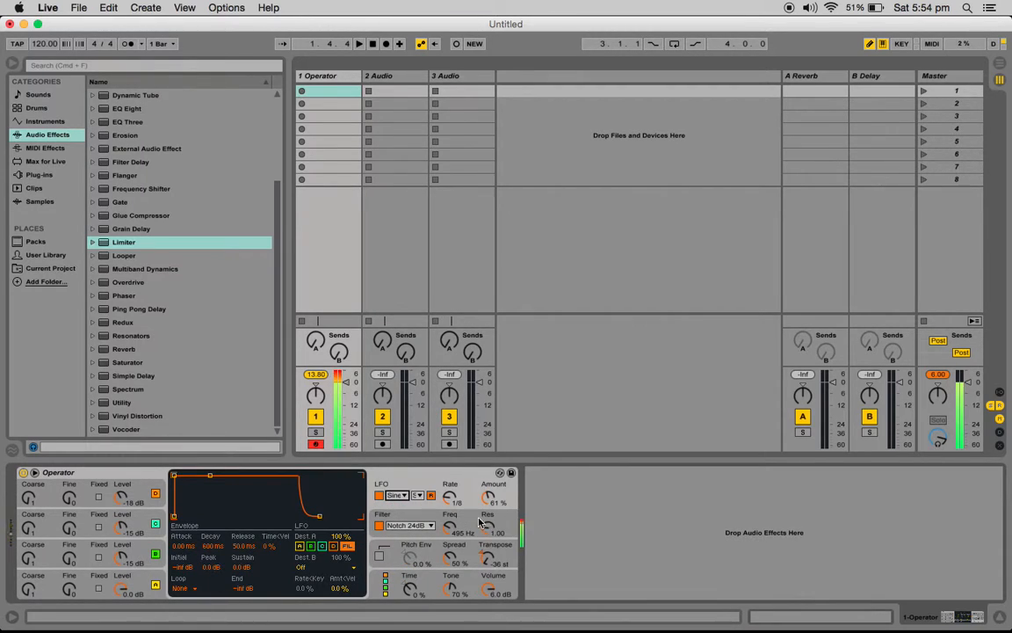
pyautogui.moveTo(482, 483); pyautogui.dragTo(450, 508)
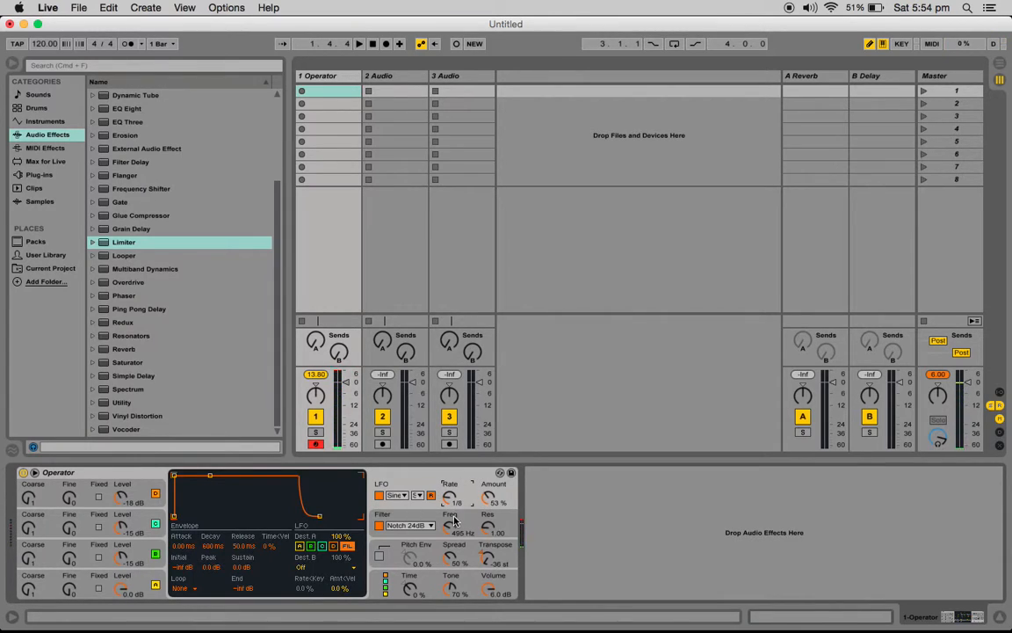
pyautogui.moveTo(450, 525)
pyautogui.mouseDown()
pyautogui.moveTo(450, 510)
pyautogui.moveTo(449, 537)
pyautogui.mouseUp()
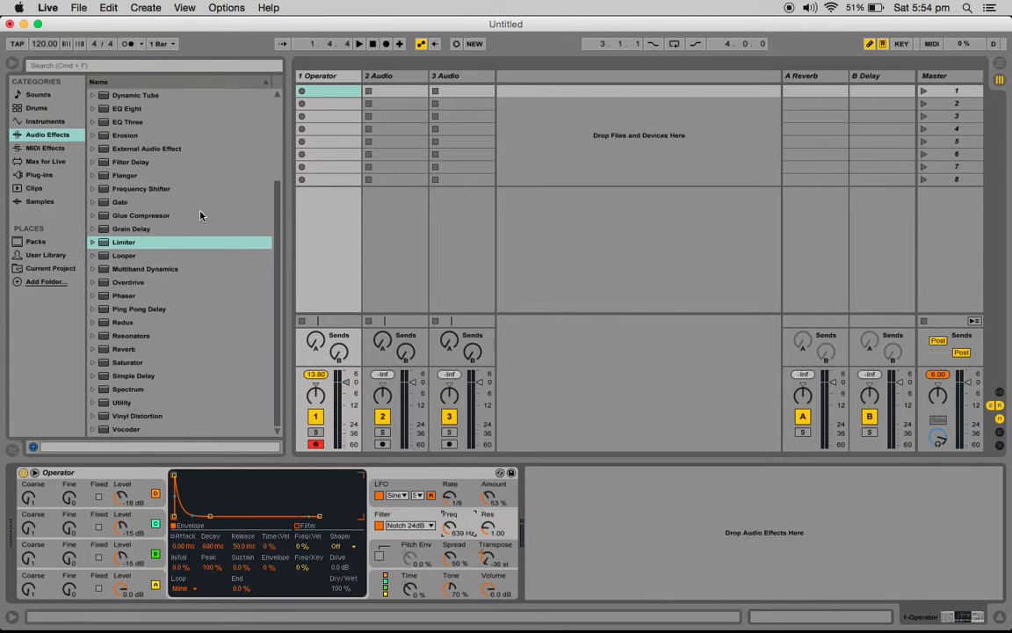
# Step: Add an EQ Eight audio effect after Operator and expand its frequency display
pyautogui.click(102, 108)
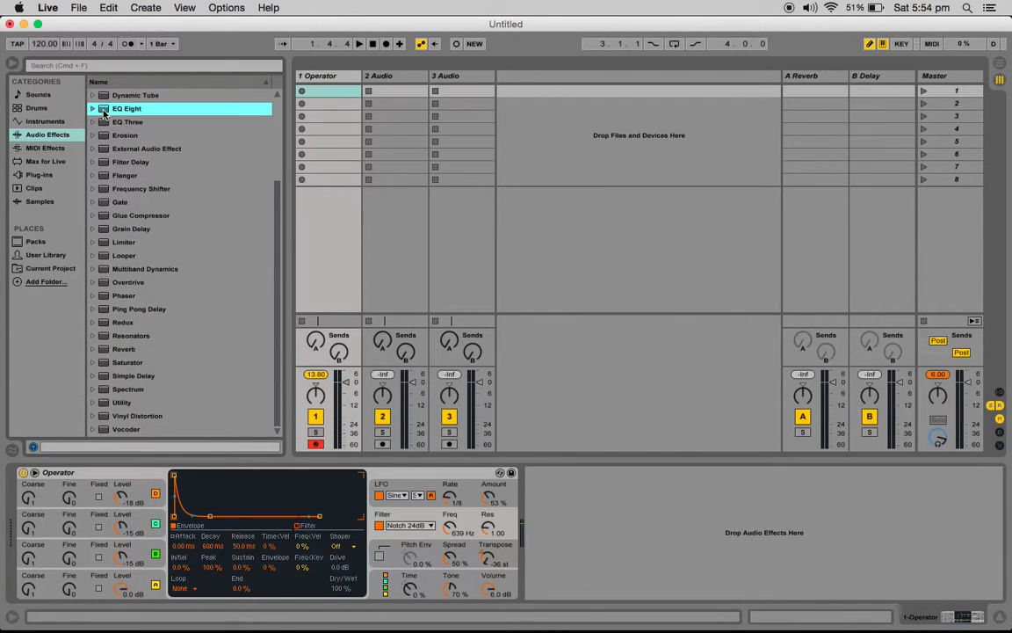
pyautogui.moveTo(438, 449); pyautogui.dragTo(549, 537)
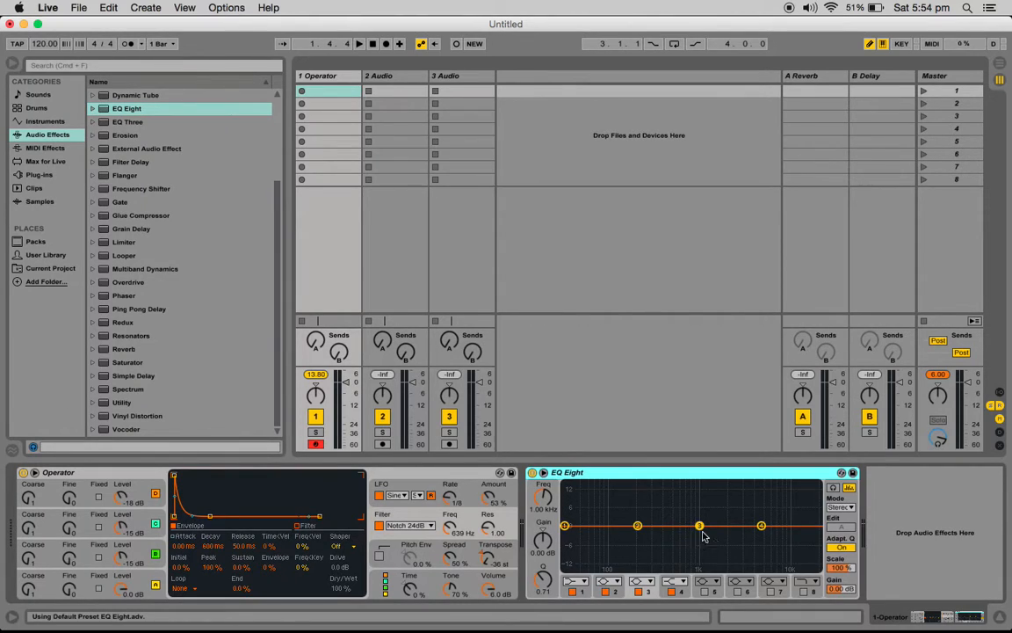
pyautogui.click(699, 498)
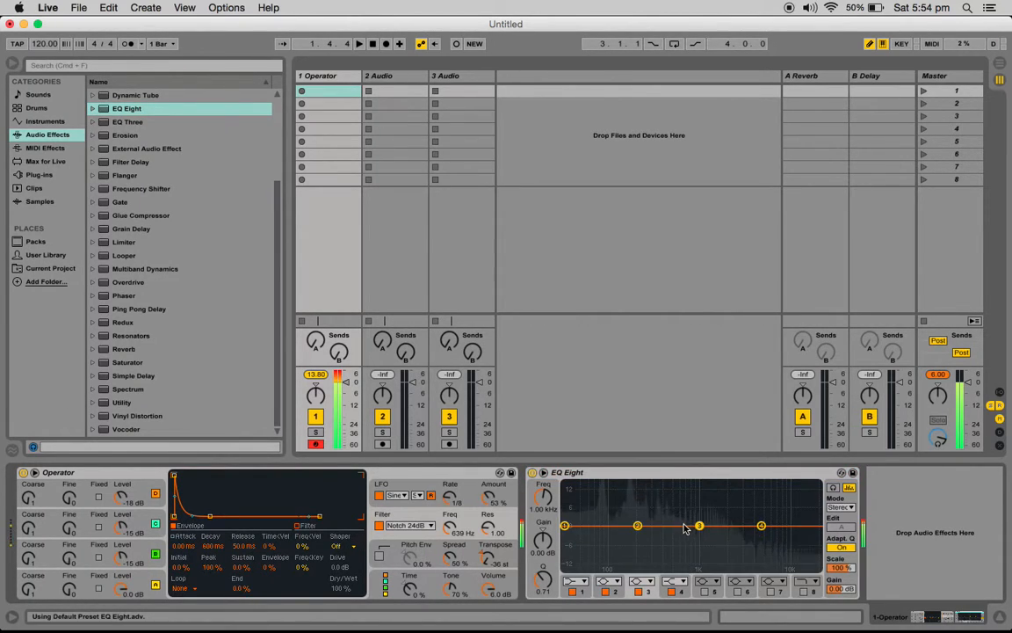
pyautogui.click(543, 473)
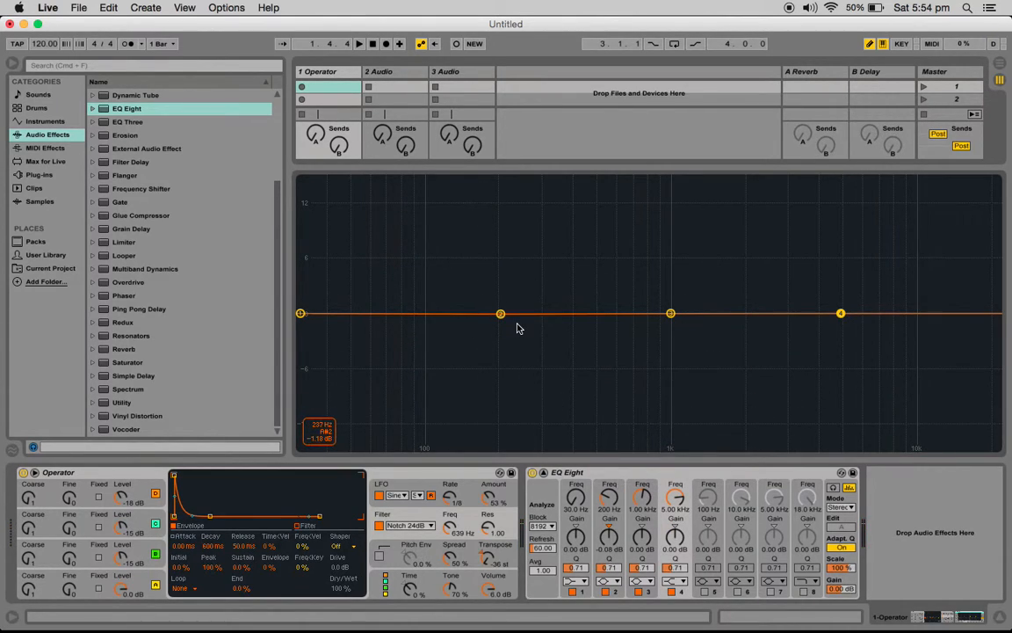
# Step: Play test notes to view the spectrum, and move EQ Eight's band 4 high shelf to about 910 Hz with a 6.75 dB gain
pyautogui.press('a')
pyautogui.press('a')
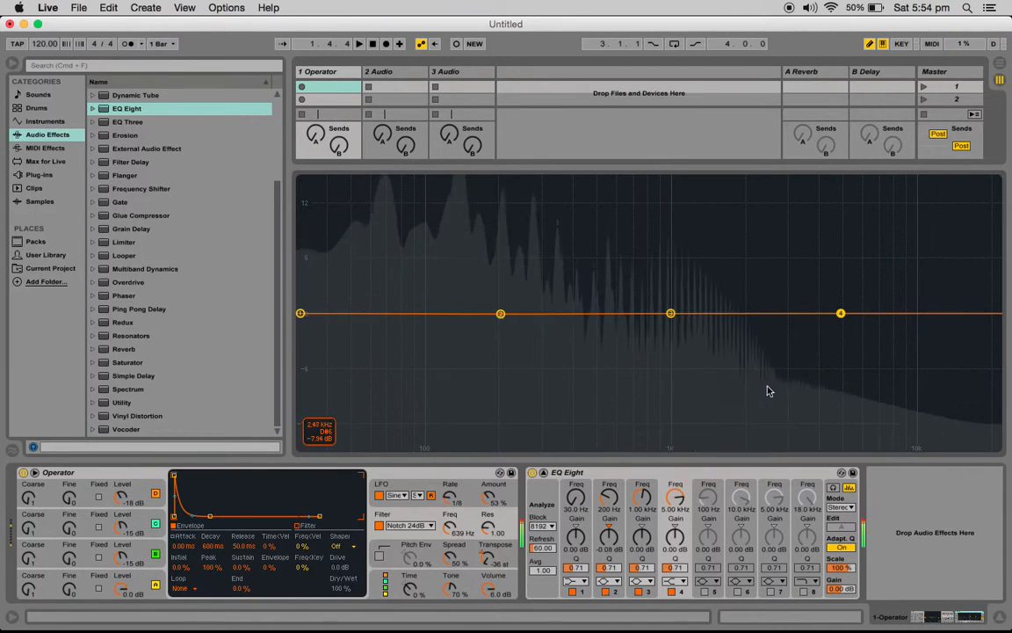
pyautogui.moveTo(841, 313); pyautogui.dragTo(661, 253)
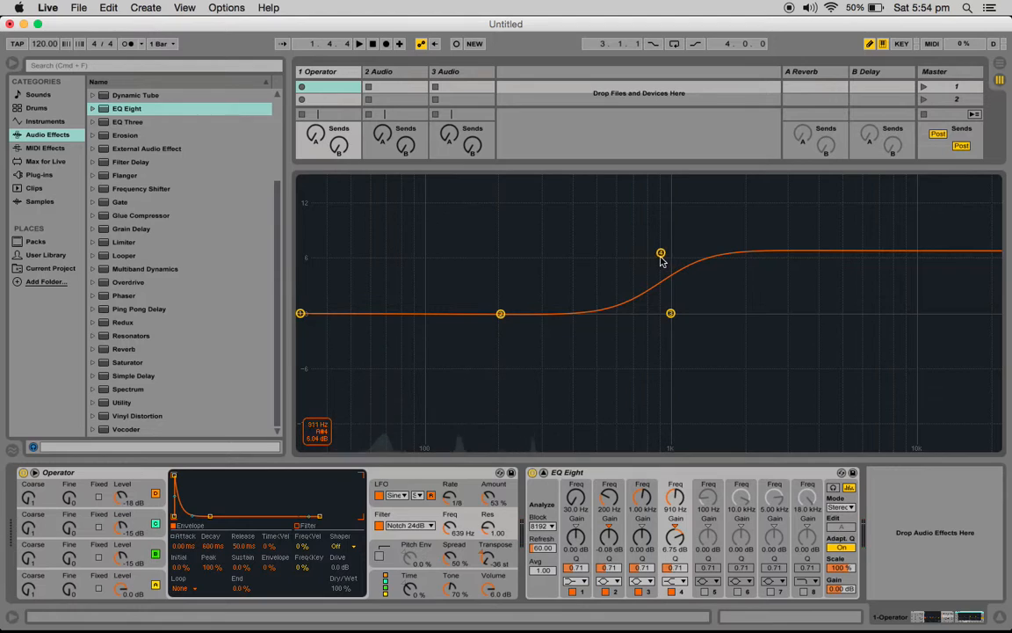
# Step: Return EQ Eight's band 4 to about 4.96 kHz near 0 dB, and boost band 3 to about 4.87 dB at 851 Hz
pyautogui.moveTo(661, 254); pyautogui.dragTo(839, 313)
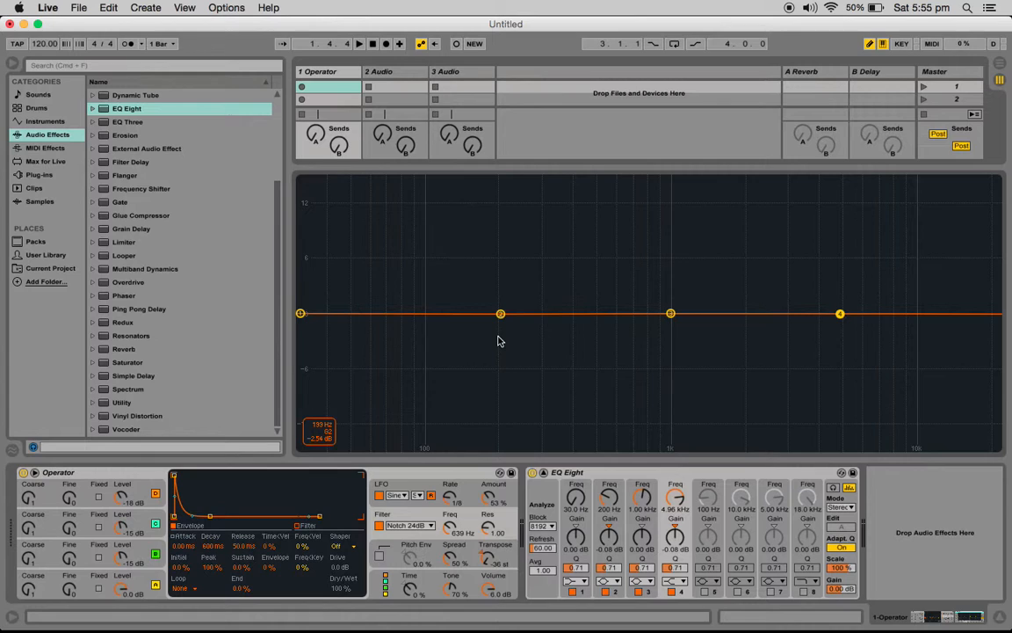
pyautogui.moveTo(670, 313); pyautogui.dragTo(652, 243)
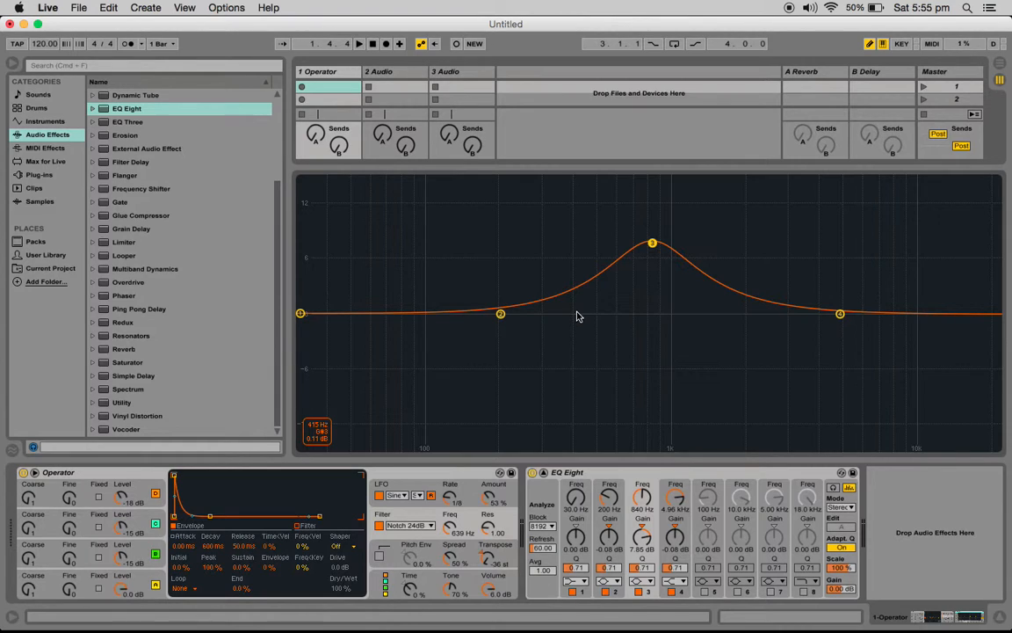
pyautogui.moveTo(652, 243); pyautogui.dragTo(653, 270)
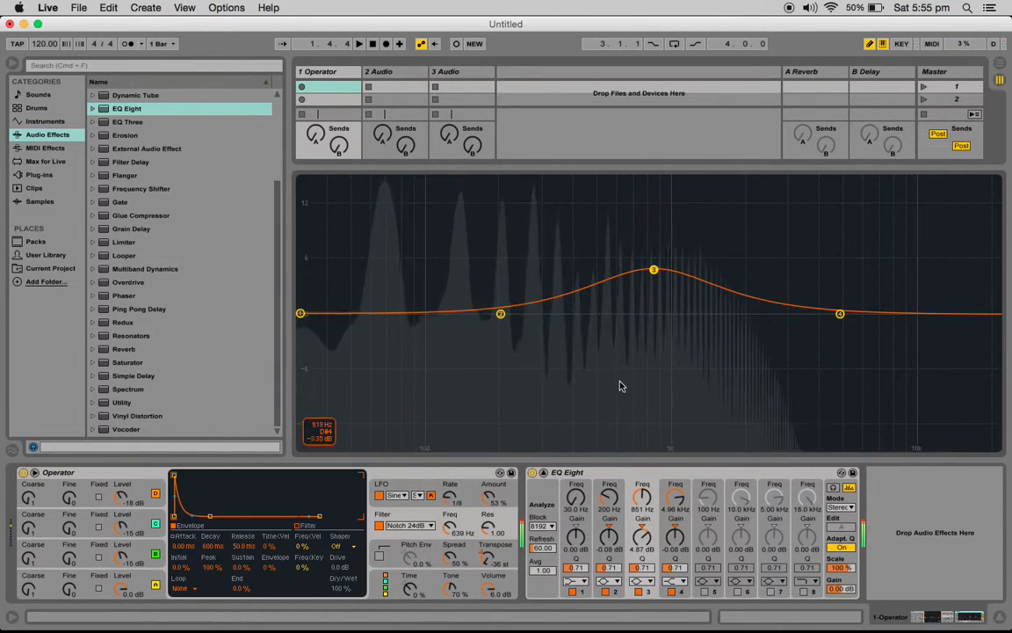
# Step: Add a Compressor after EQ Eight with its threshold at -14.9 dB and output at -6.28 dB
pyautogui.scroll(3, 142, 227)
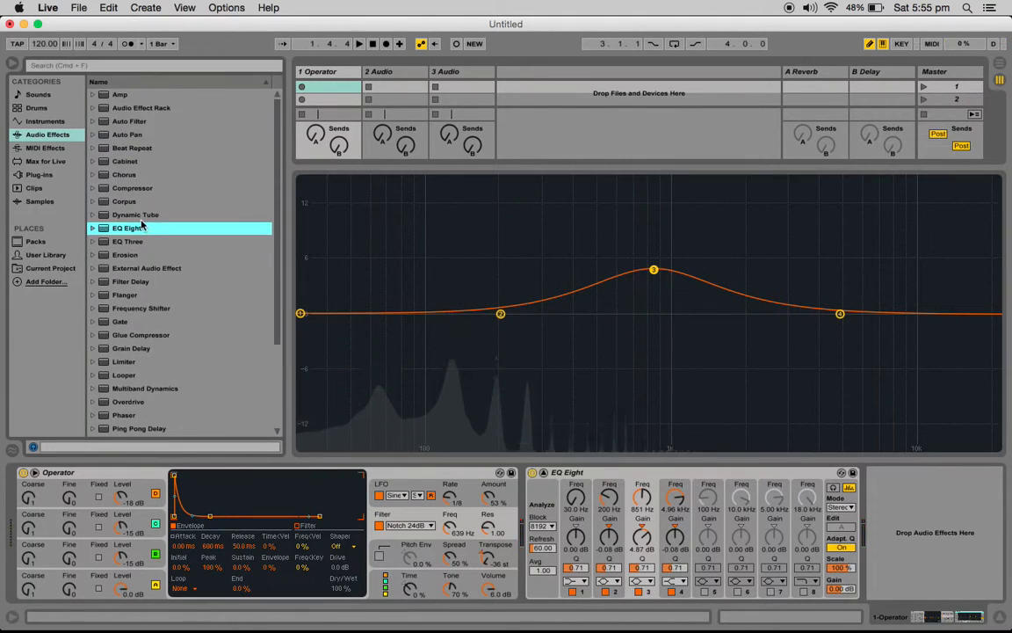
pyautogui.scroll(-3, 122, 204)
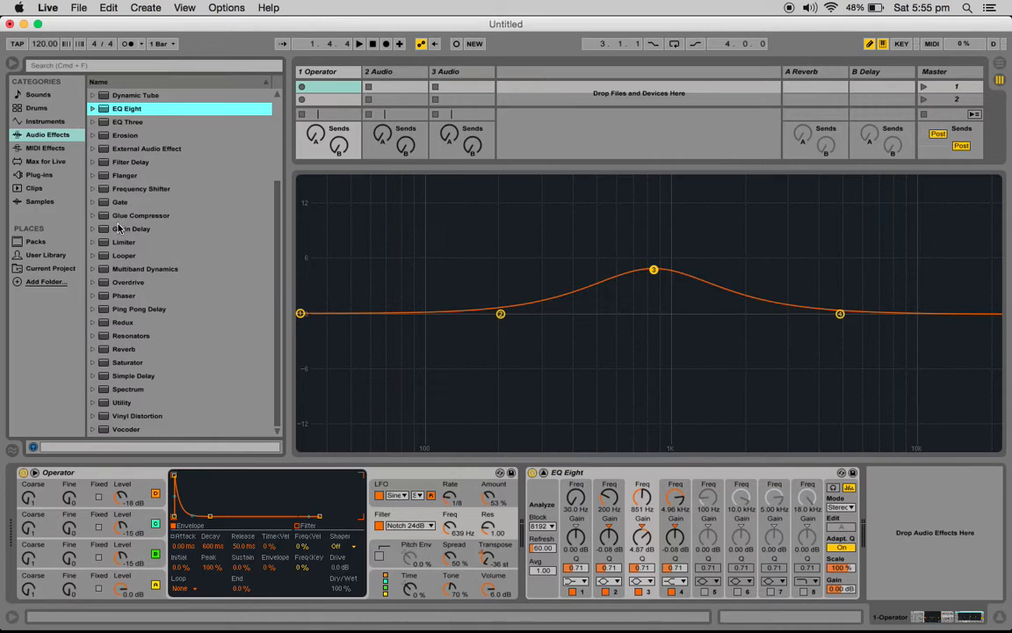
pyautogui.scroll(3, 119, 229)
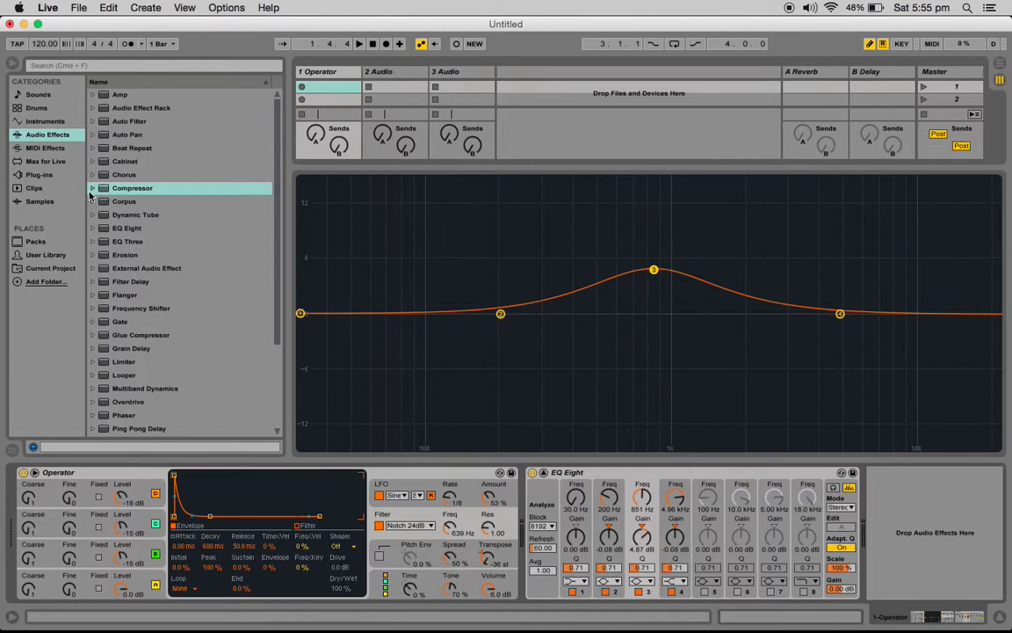
pyautogui.doubleClick(119, 188)
pyautogui.moveTo(953, 623); pyautogui.dragTo(992, 629)
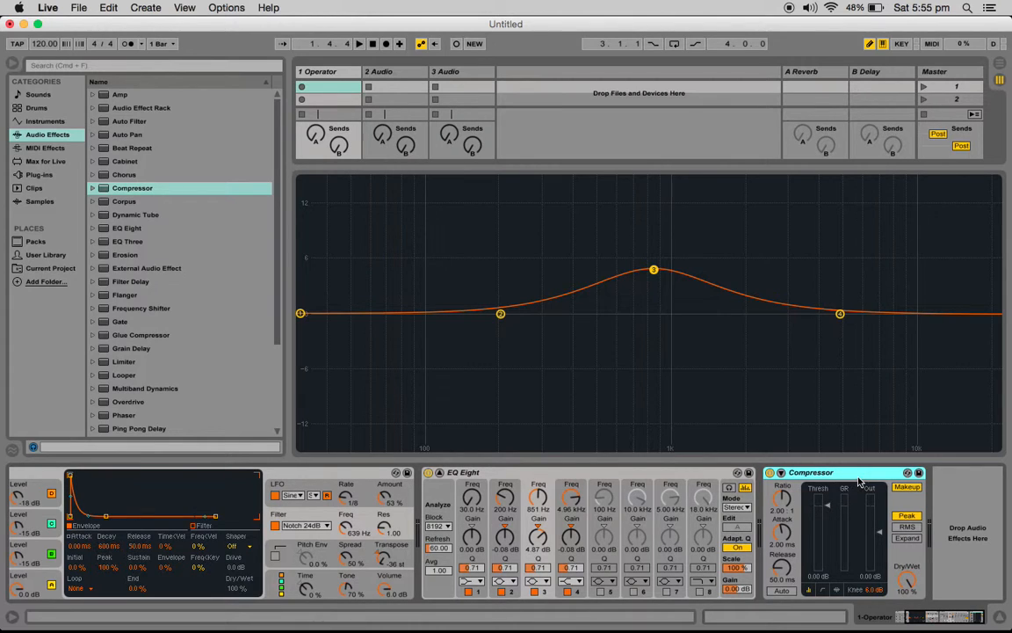
pyautogui.moveTo(828, 505); pyautogui.dragTo(870, 553)
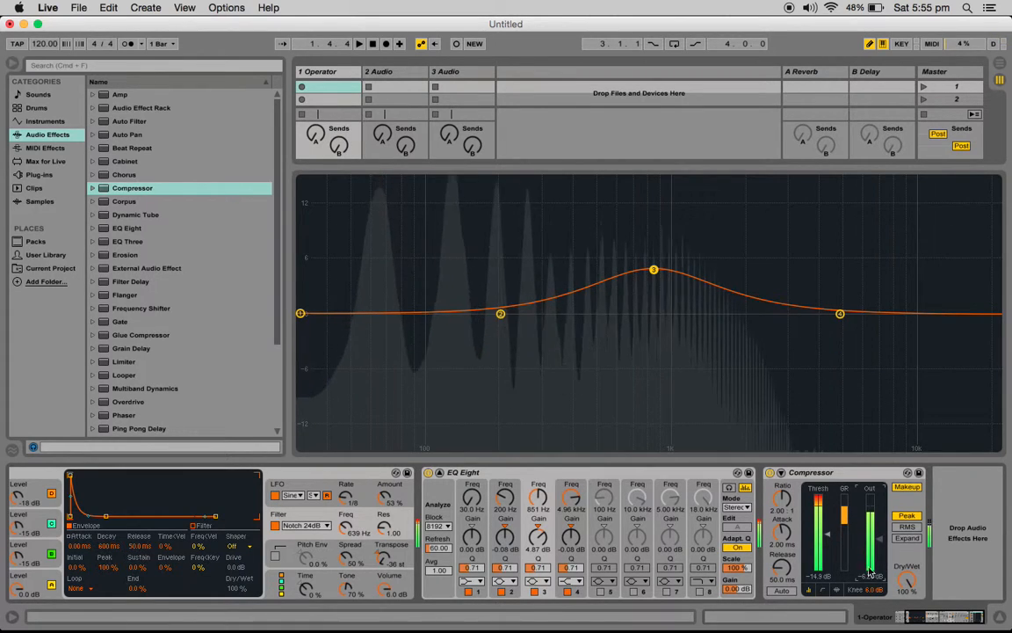
# Step: Add a Saturator after the Compressor and compare the sound with it bypassed and enabled
pyautogui.scroll(-5, 157, 205)
pyautogui.scroll(5, 154, 211)
pyautogui.scroll(-5, 140, 215)
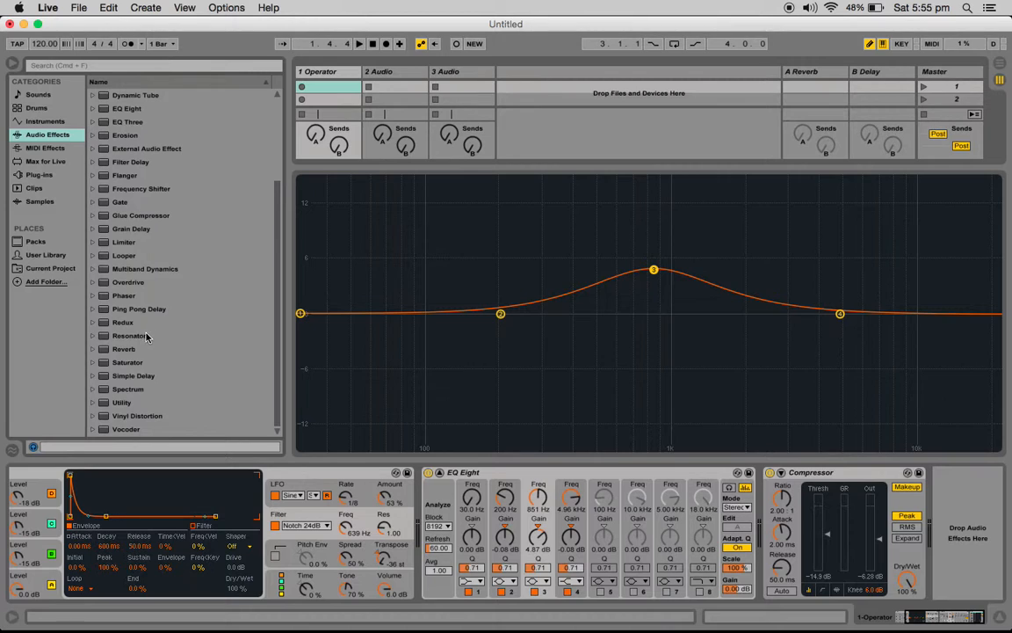
pyautogui.moveTo(220, 388); pyautogui.dragTo(878, 461)
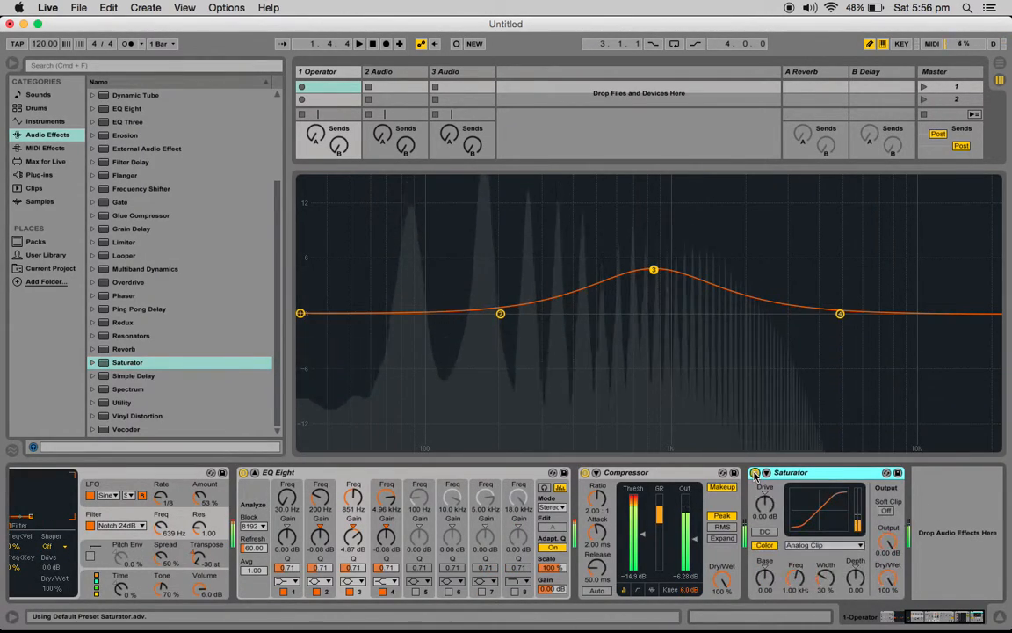
pyautogui.click(753, 473)
pyautogui.click(753, 472)
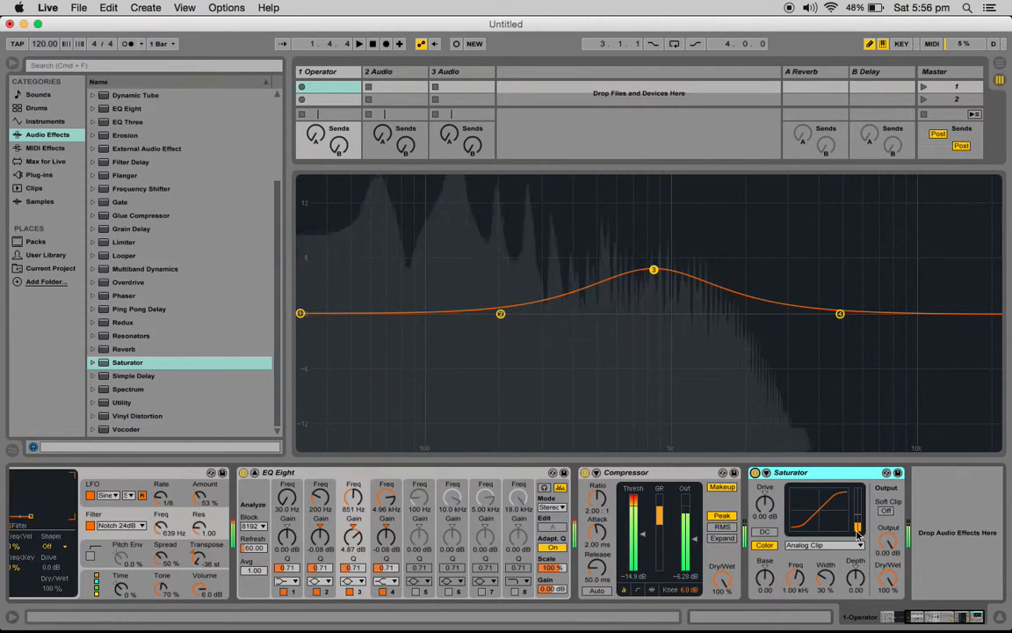
# Step: Audition the Digital Clip, Sinoid Fold and Analog Clip curves in Saturator, and choose Soft Sine
pyautogui.click(822, 545)
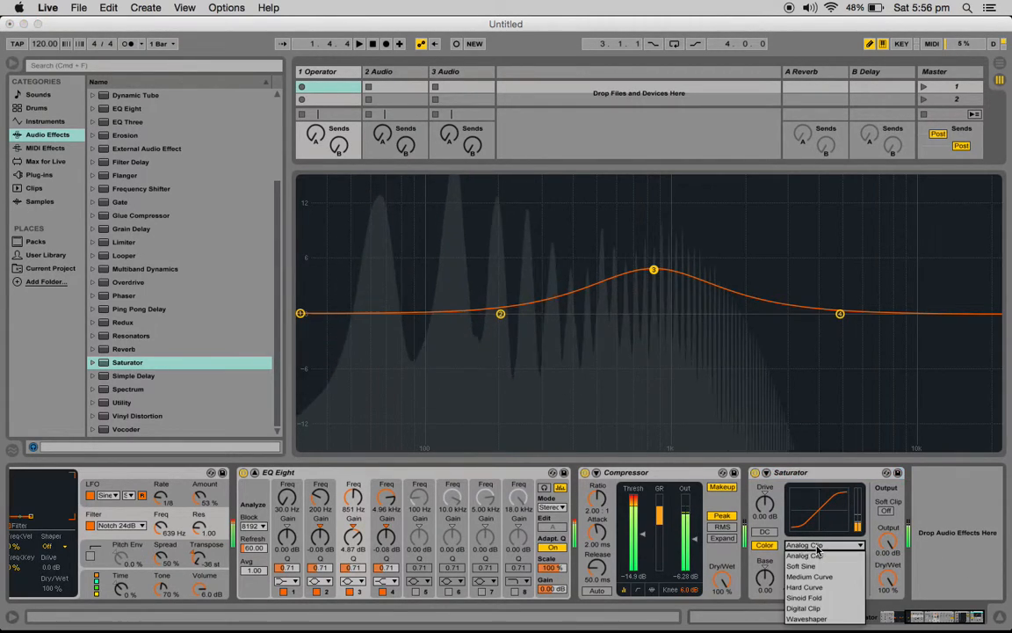
pyautogui.click(810, 608)
pyautogui.click(823, 545)
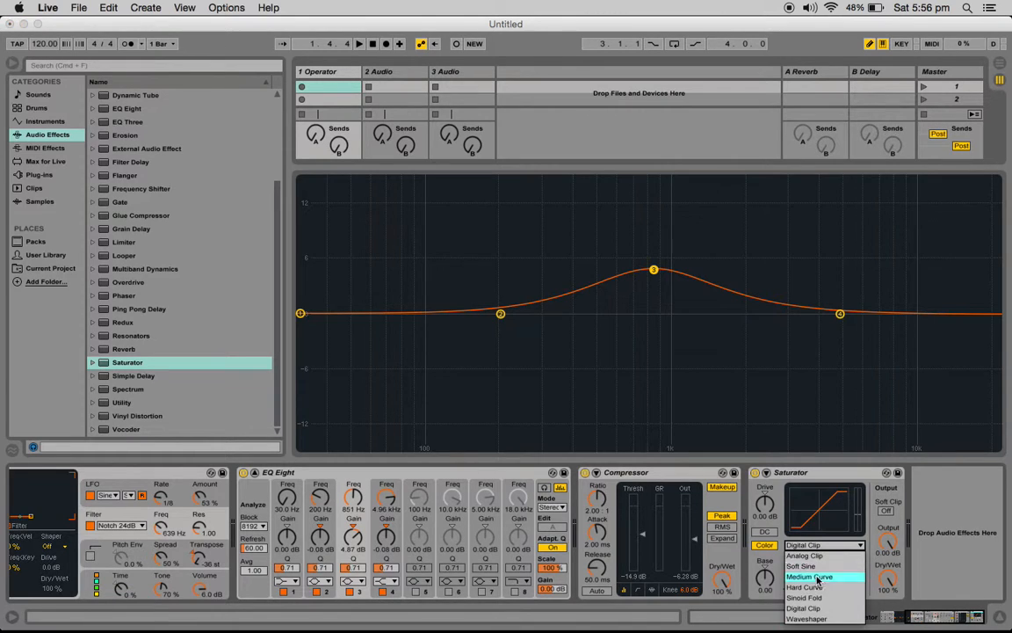
pyautogui.click(814, 598)
pyautogui.click(822, 544)
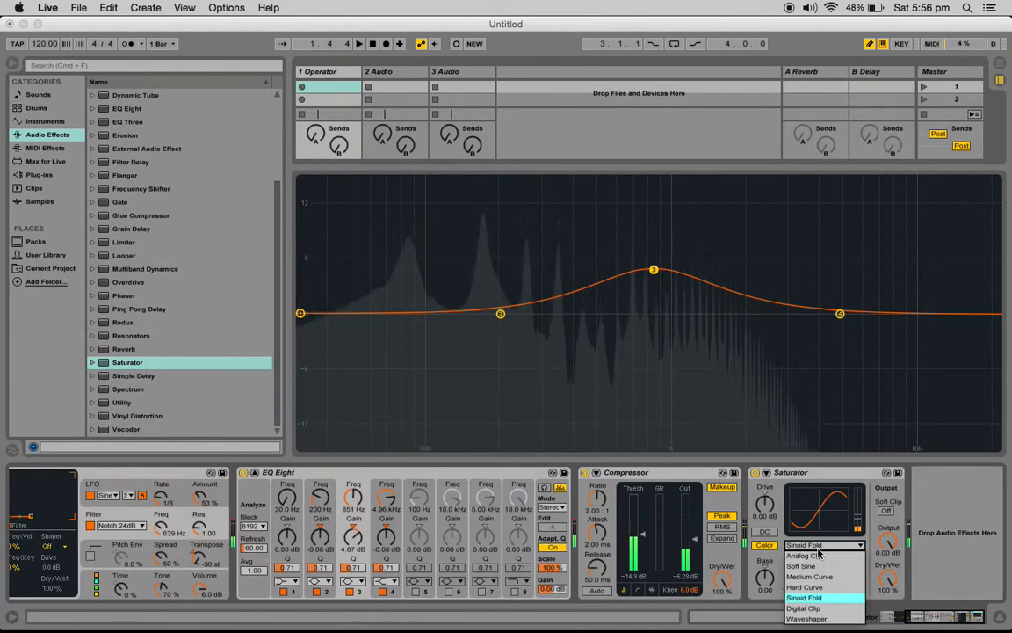
pyautogui.click(810, 608)
pyautogui.click(822, 545)
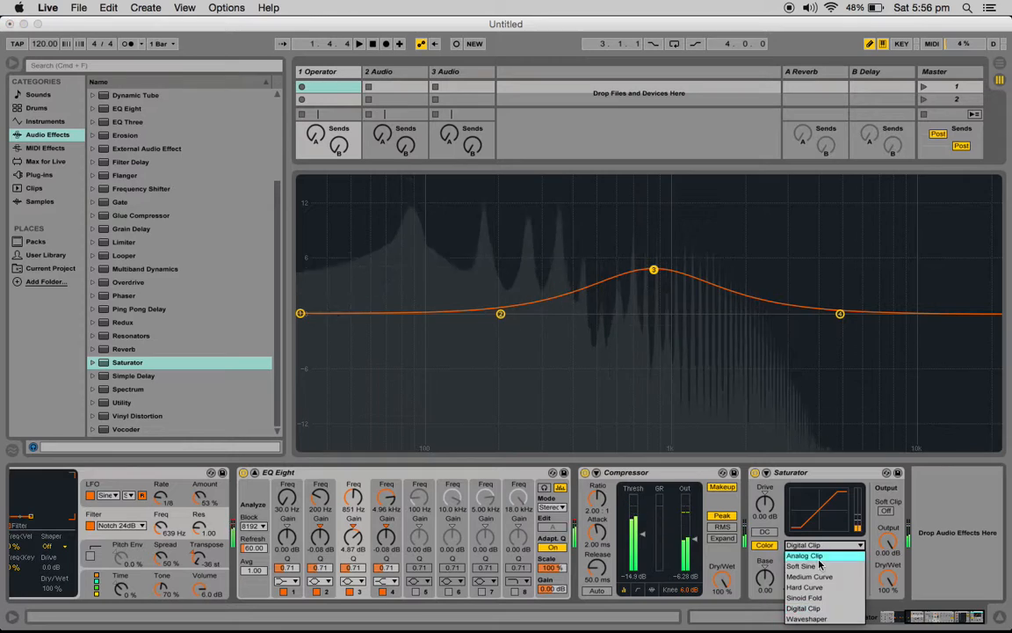
pyautogui.click(815, 556)
pyautogui.click(817, 545)
pyautogui.click(815, 567)
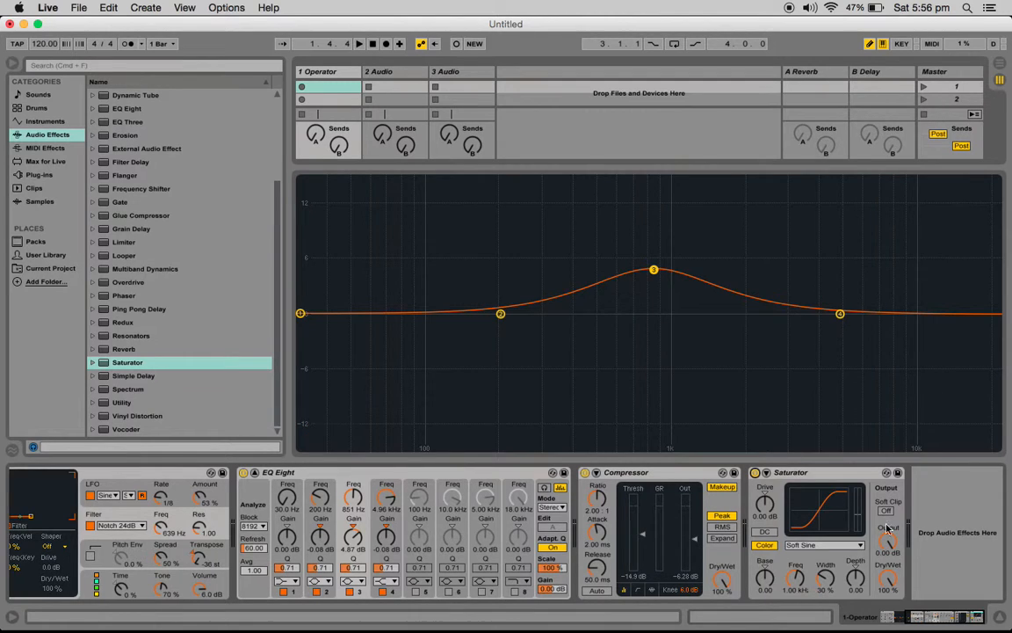
pyautogui.moveTo(932, 616)
pyautogui.mouseDown()
pyautogui.moveTo(910, 616)
pyautogui.moveTo(933, 614)
pyautogui.mouseUp()
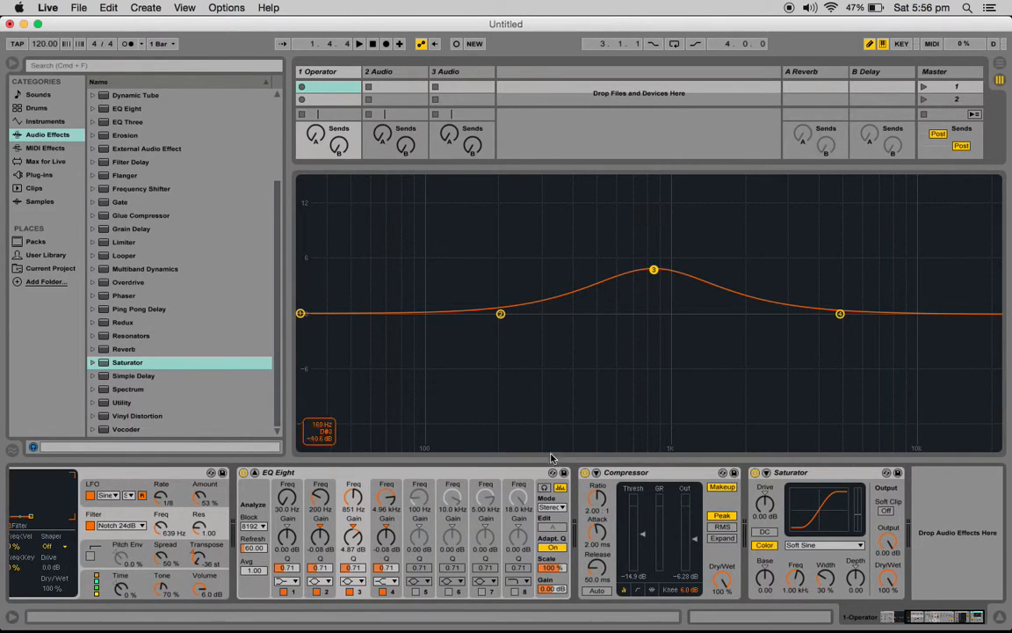
pyautogui.press('a')
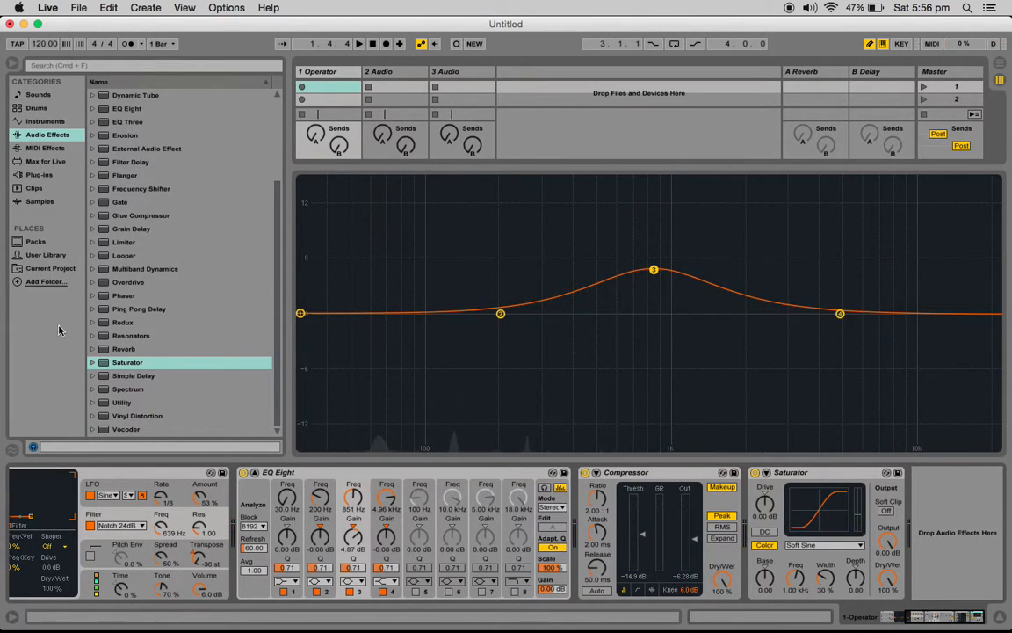
# Step: Add an Amp effect after Saturator and lower its Bass to about 3.5 while playing test notes
pyautogui.scroll(3, 145, 230)
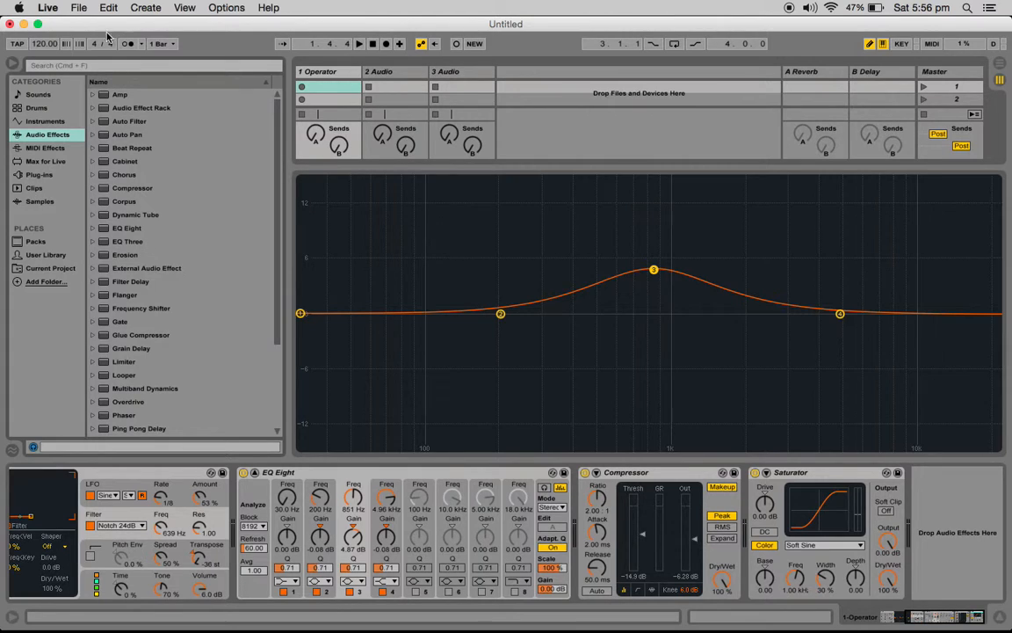
pyautogui.doubleClick(102, 97)
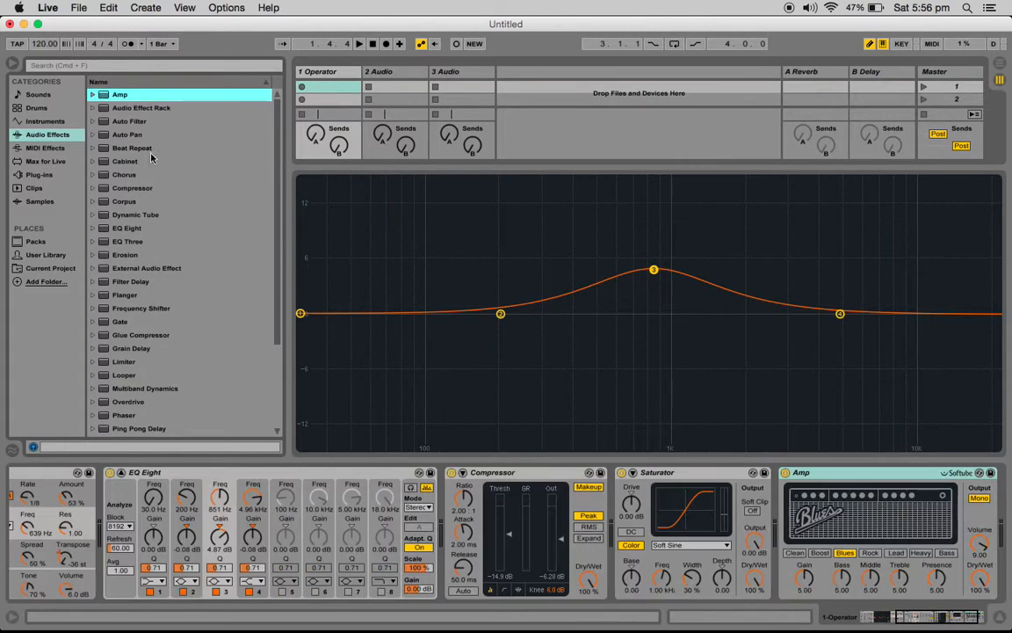
pyautogui.press('a')
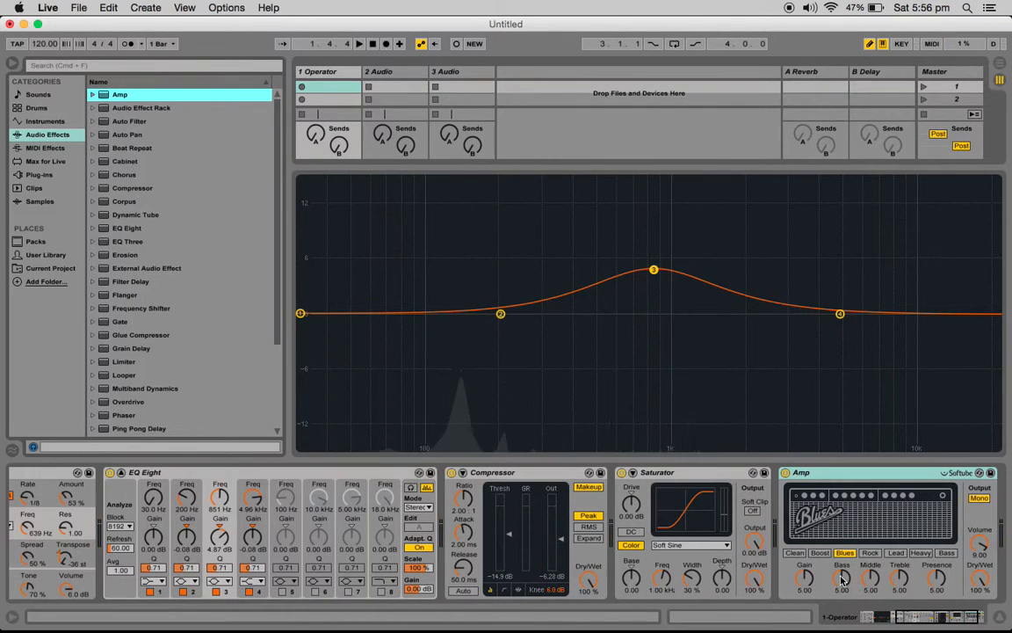
pyautogui.moveTo(850, 584); pyautogui.dragTo(850, 594)
pyautogui.press('a')
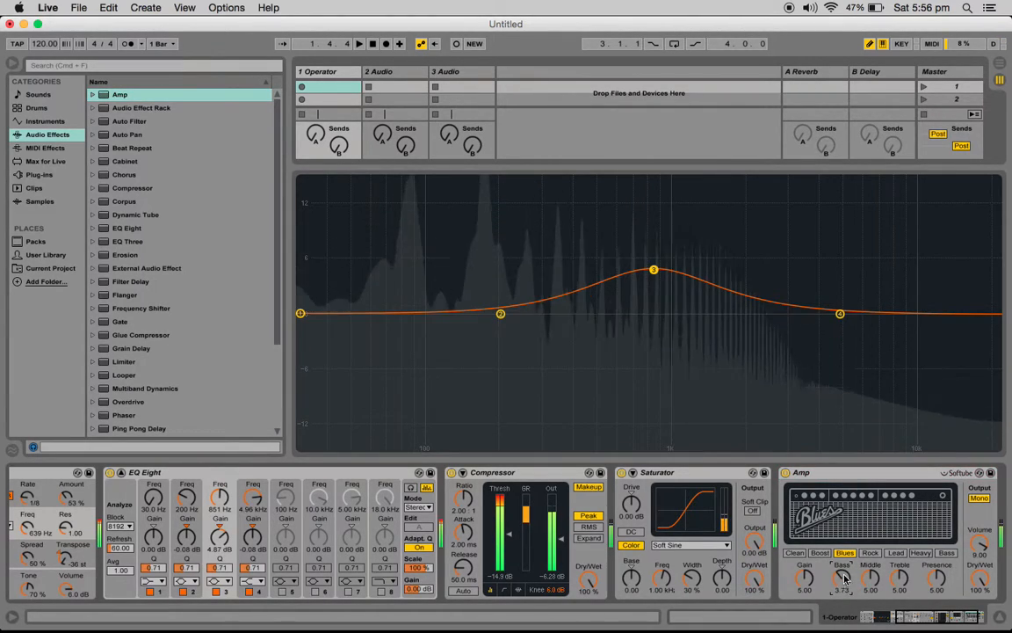
# Step: Switch the Amp output to Dual, and lower its Treble to 4.44 and Middle to 3.81 while playing test notes
pyautogui.click(978, 499)
pyautogui.press('f')
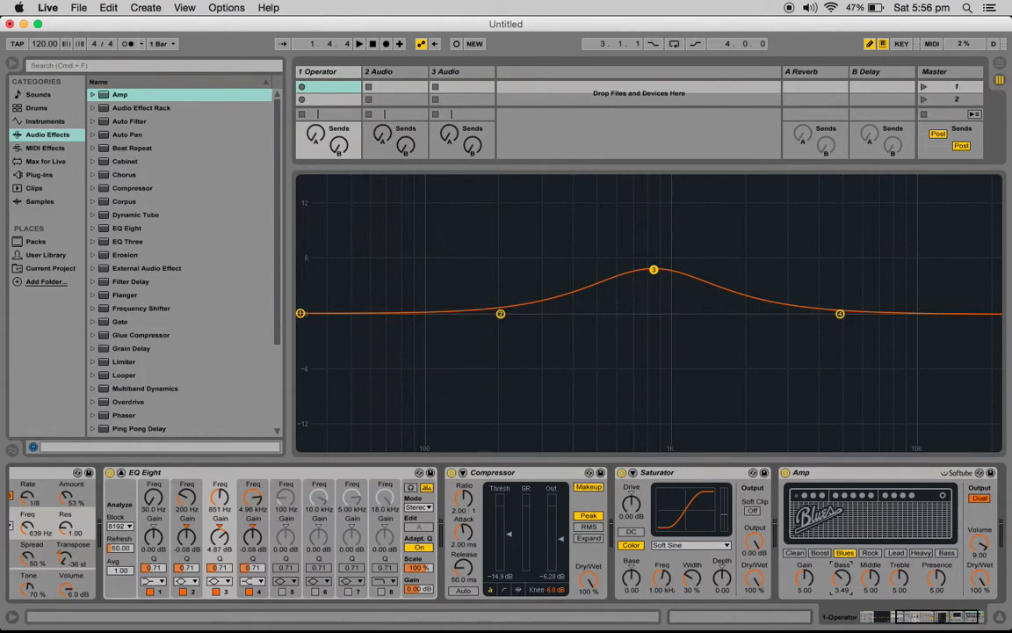
pyautogui.press('f')
pyautogui.moveTo(899, 578); pyautogui.dragTo(898, 622)
pyautogui.press('f')
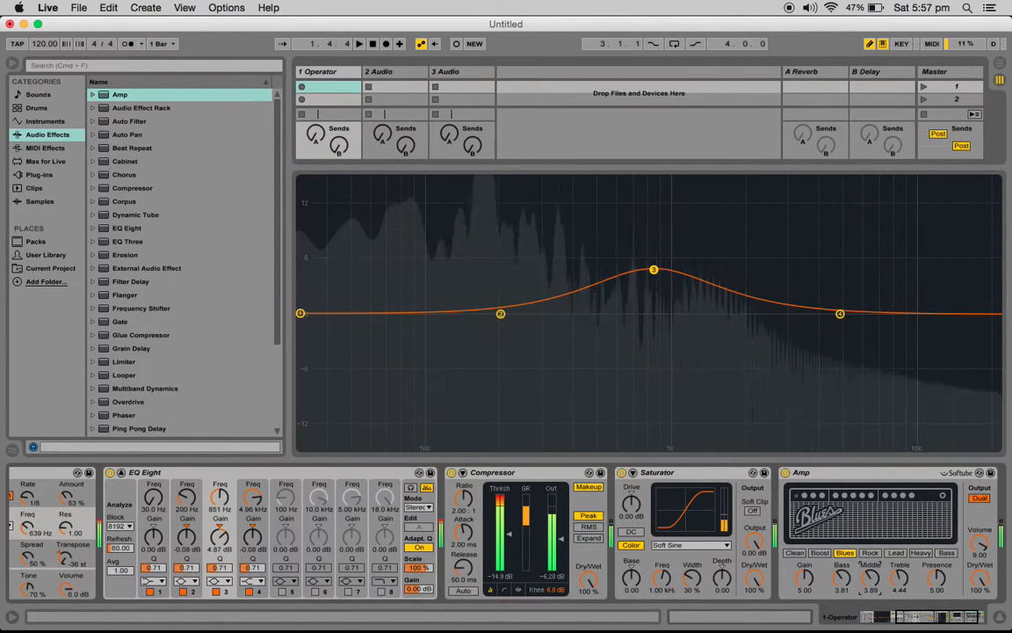
# Step: Set the Amp's Gain to 3.89 and Bass to 4.44, then compare Mono output with Dual and keep Dual
pyautogui.moveTo(803, 578); pyautogui.dragTo(841, 581)
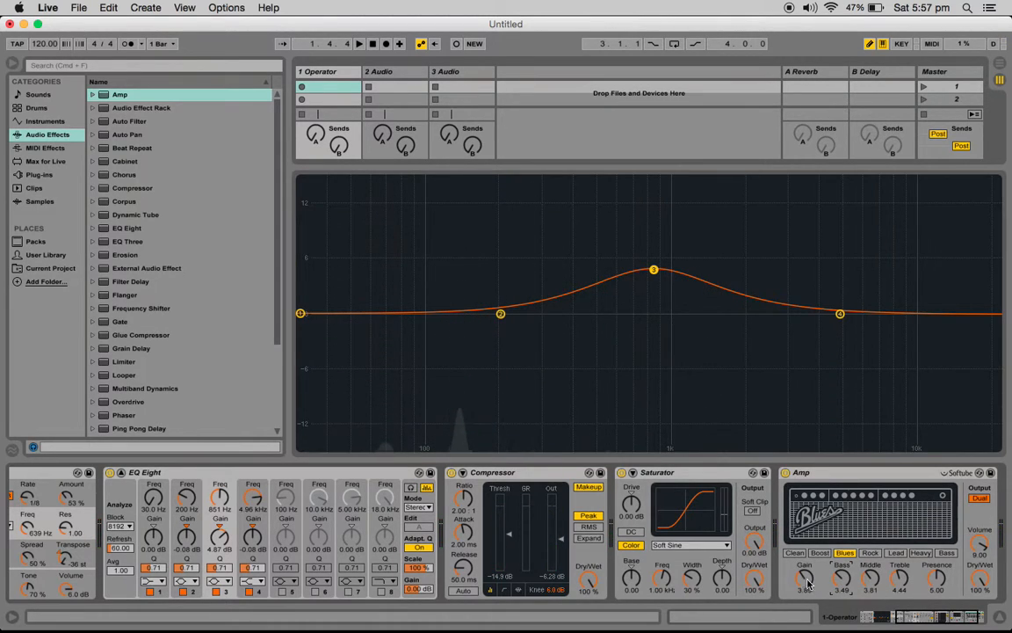
pyautogui.press('f')
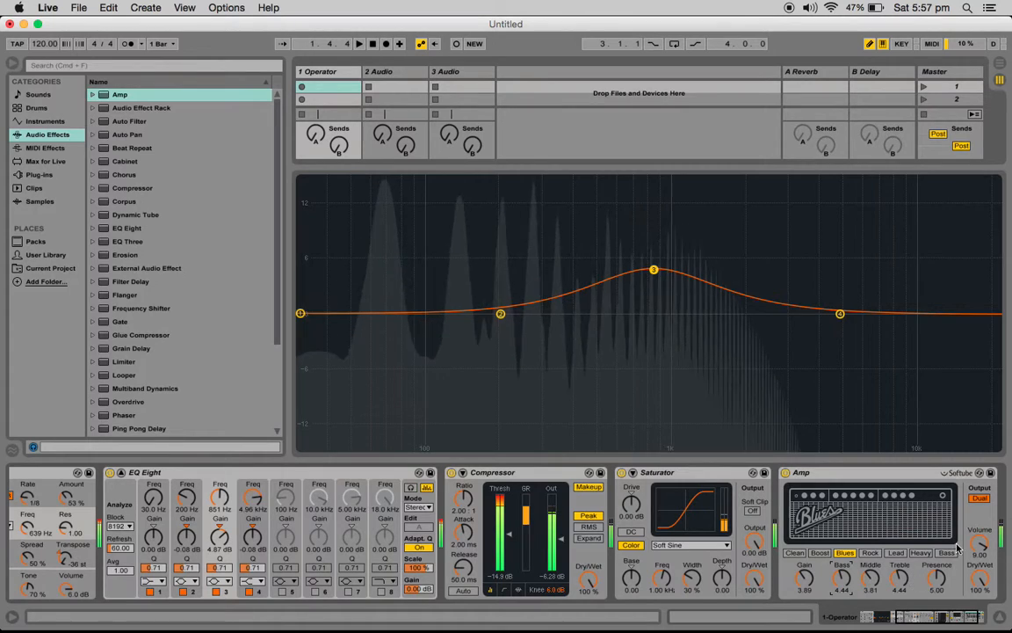
pyautogui.click(981, 498)
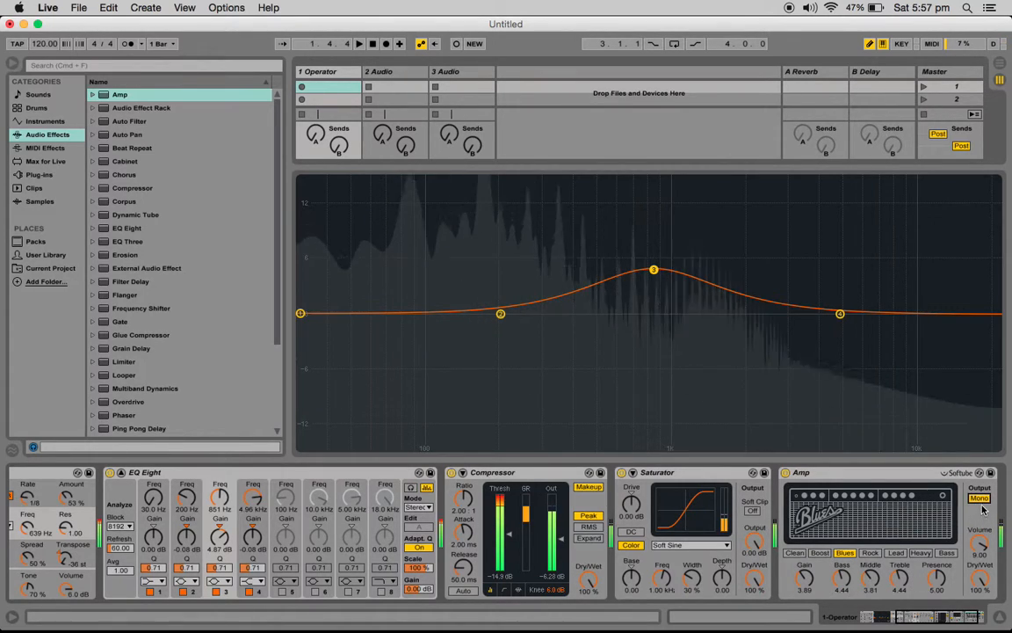
pyautogui.click(981, 498)
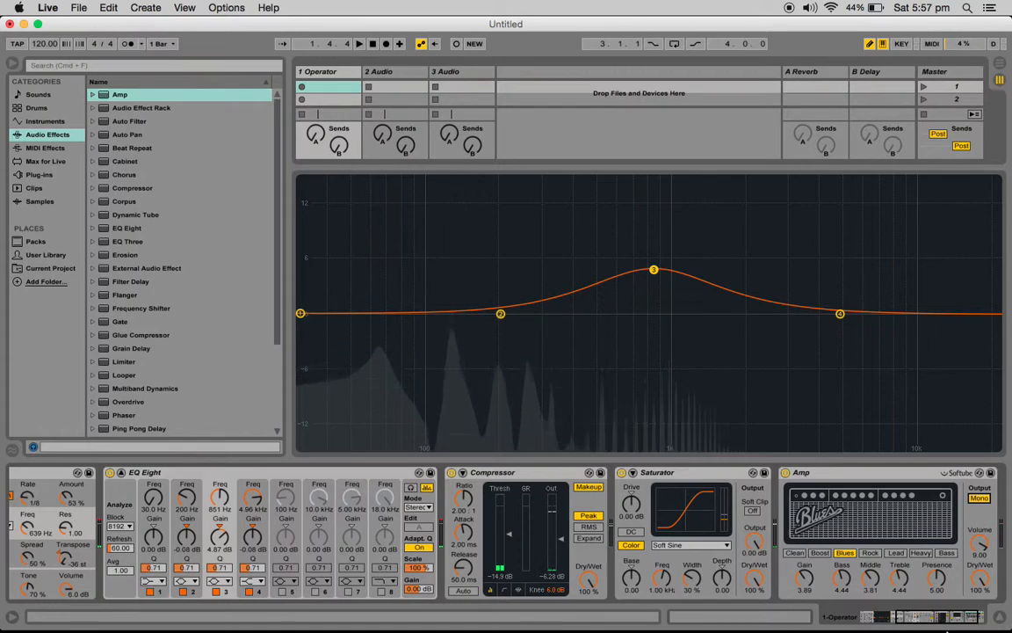
# Step: Change Operator's filter type to Low SVF and set its frequency to 495 Hz
pyautogui.hscroll(-5, 670, 569)
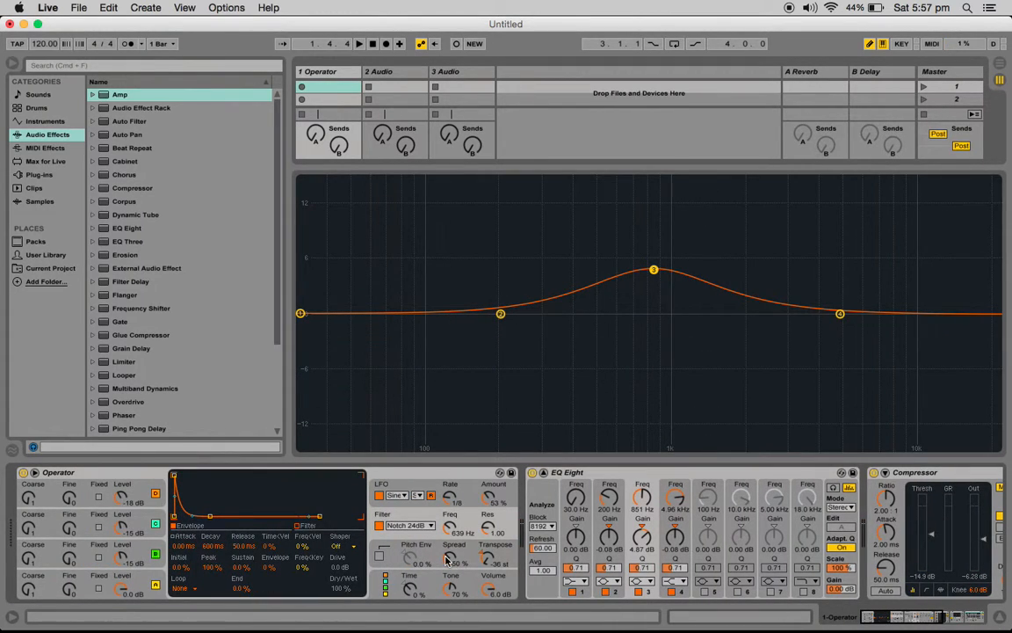
pyautogui.moveTo(877, 612); pyautogui.dragTo(1011, 620)
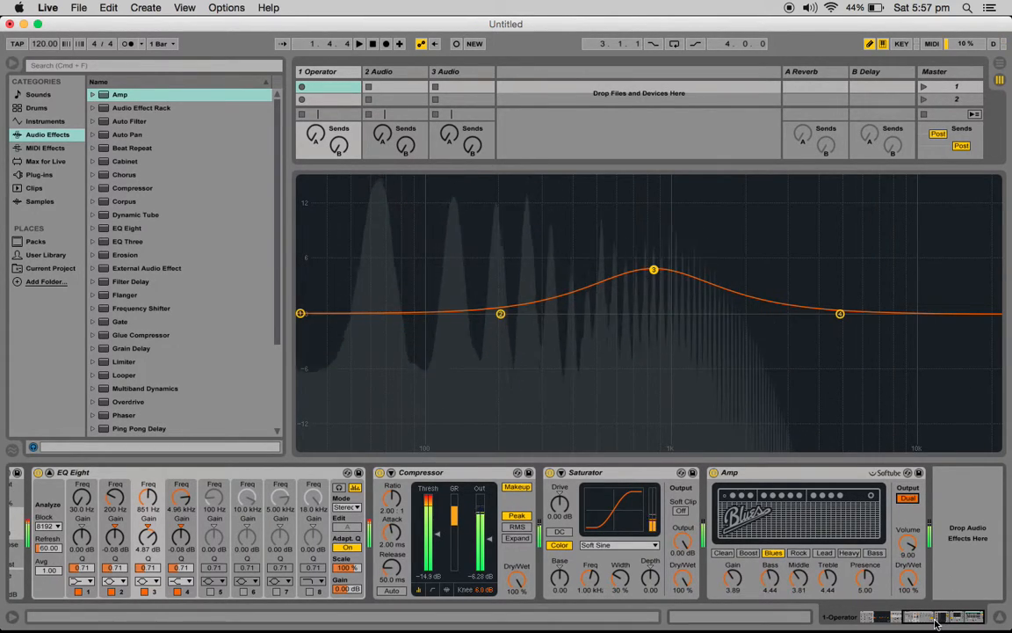
pyautogui.hscroll(-5, 527, 501)
pyautogui.moveTo(449, 498); pyautogui.dragTo(450, 487)
pyautogui.click(406, 525)
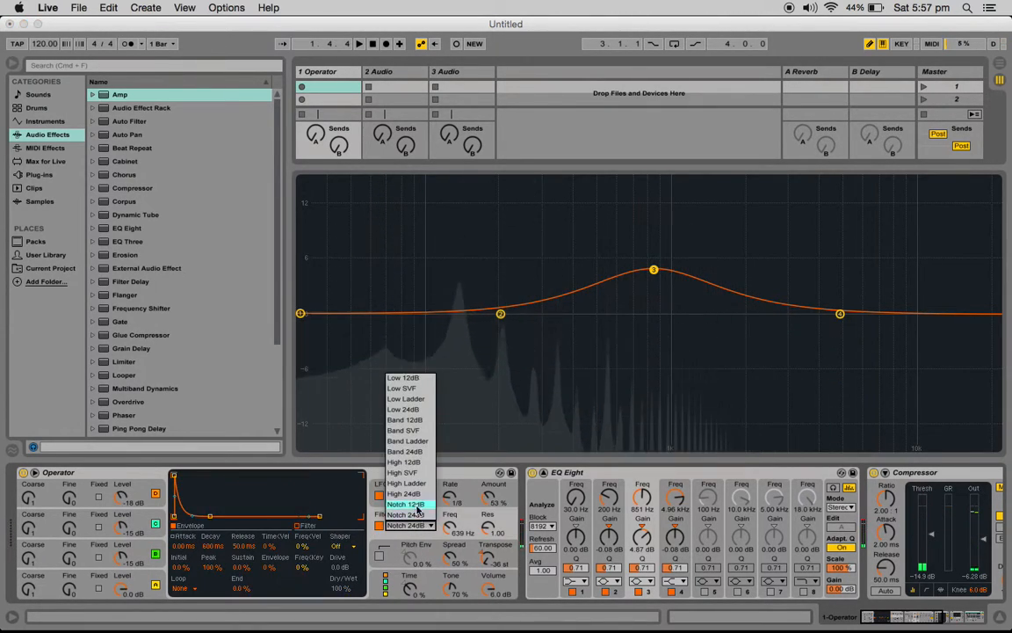
pyautogui.click(407, 389)
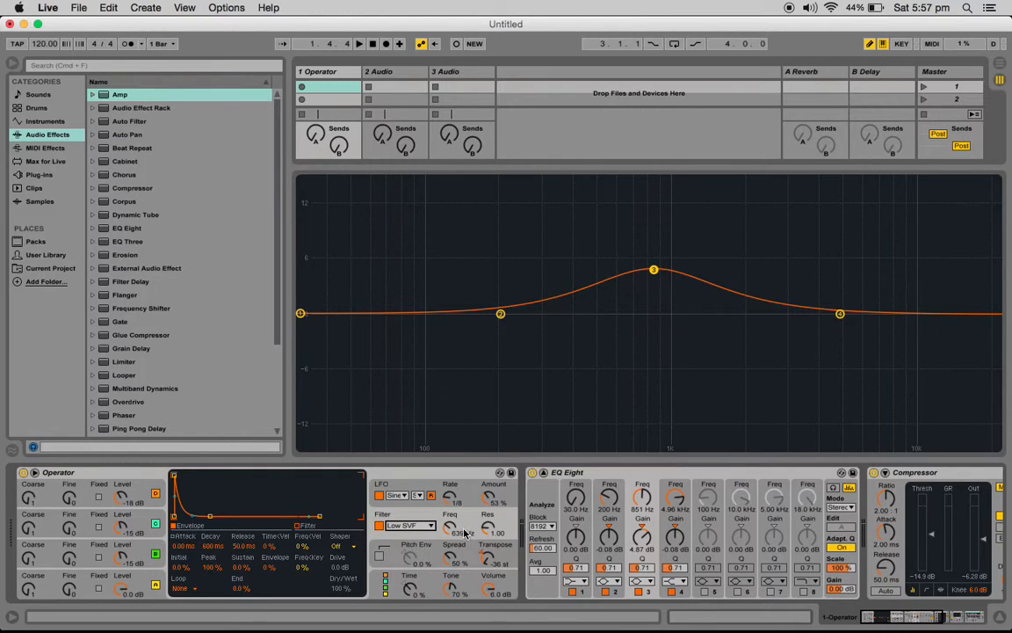
pyautogui.moveTo(449, 527)
pyautogui.mouseDown()
pyautogui.moveTo(449, 495)
pyautogui.moveTo(450, 531)
pyautogui.mouseUp()
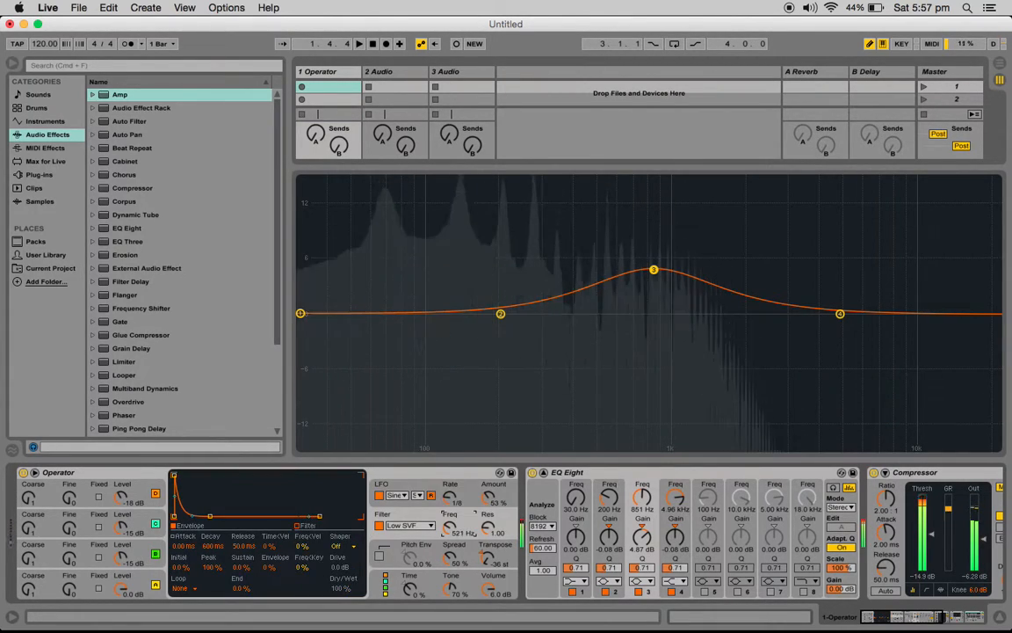
pyautogui.click(984, 618)
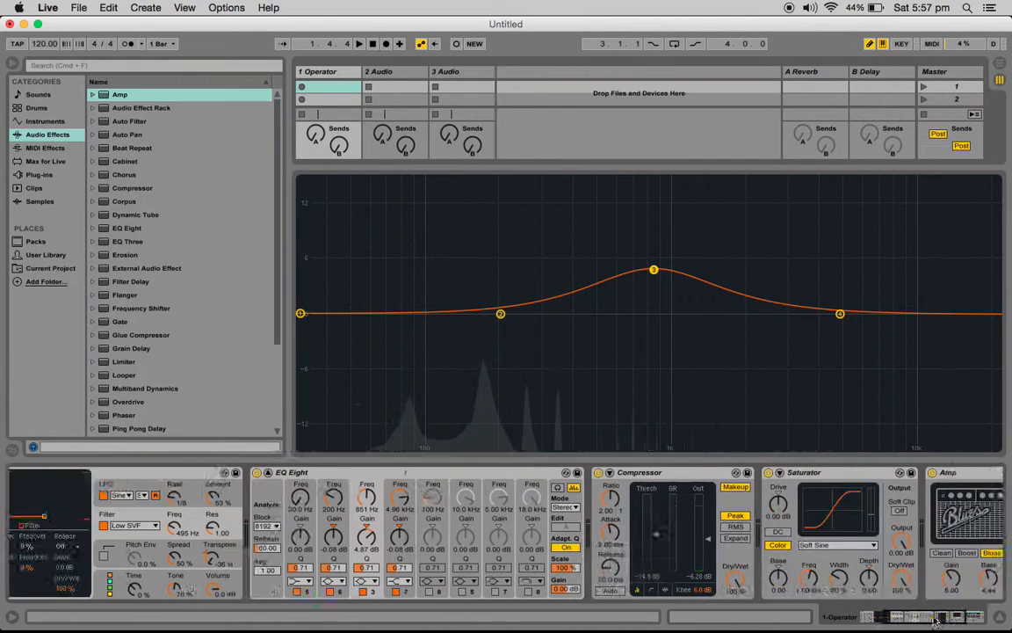
pyautogui.moveTo(943, 619); pyautogui.dragTo(888, 627)
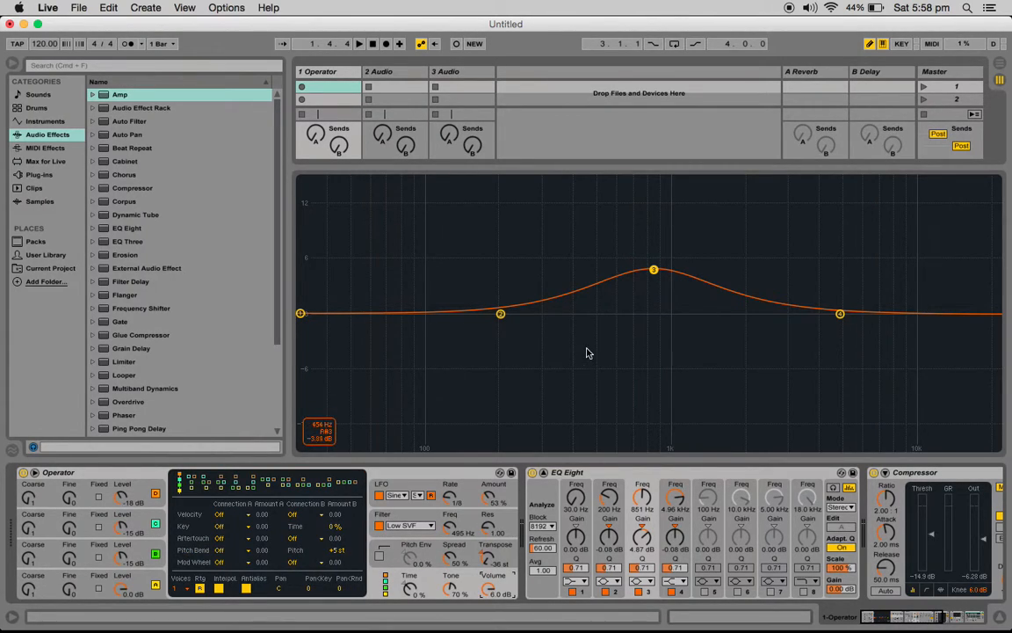
# Step: Raise oscillator B's level to -13 dB and audition Square D, Noise White and Sine 8 Bit waveforms on oscillator A
pyautogui.click(137, 527)
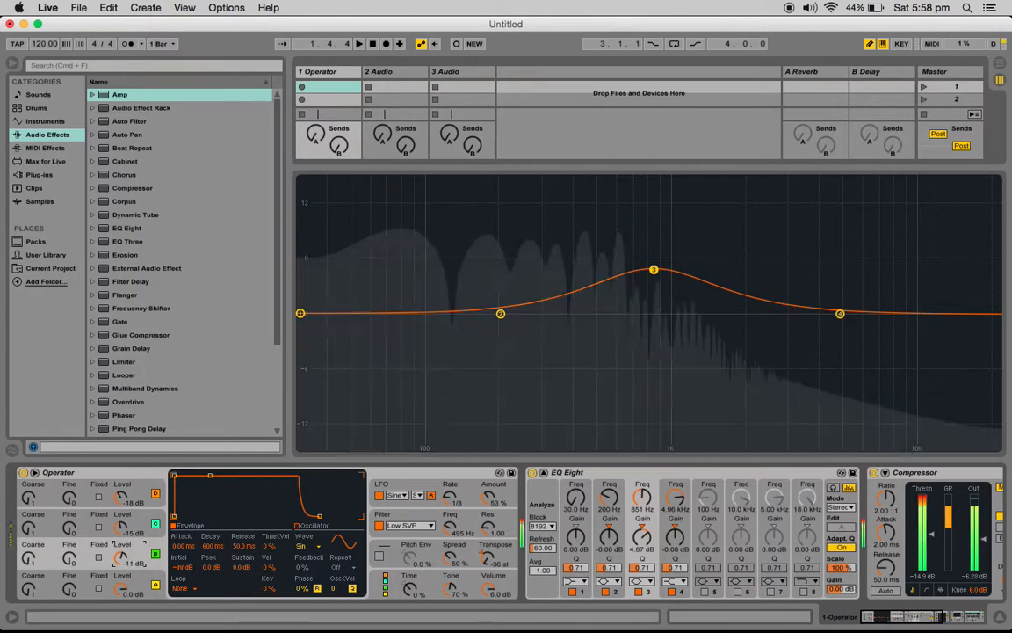
pyautogui.click(141, 504)
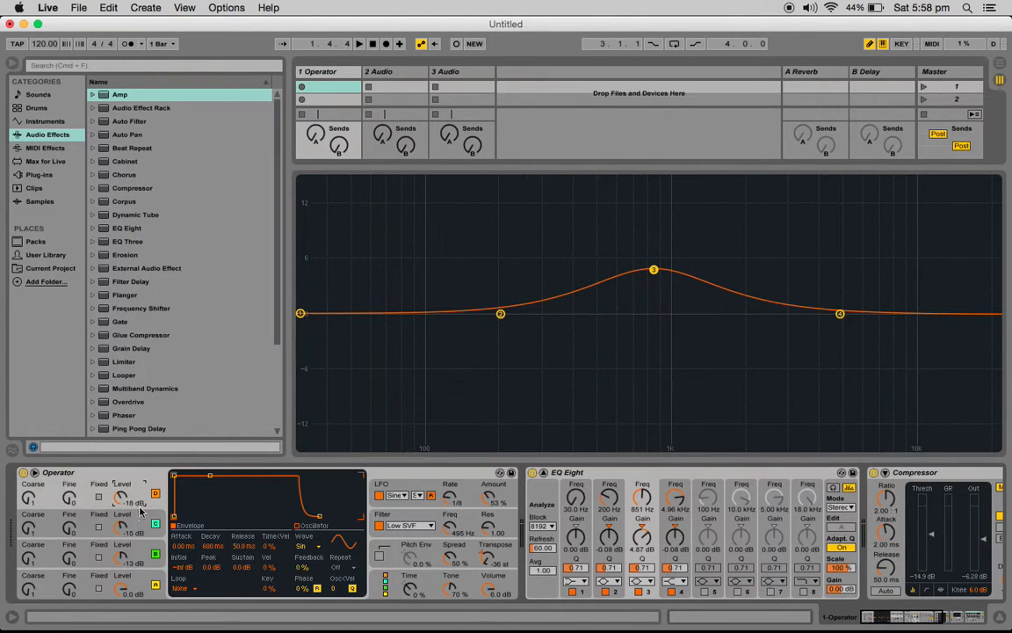
pyautogui.click(314, 546)
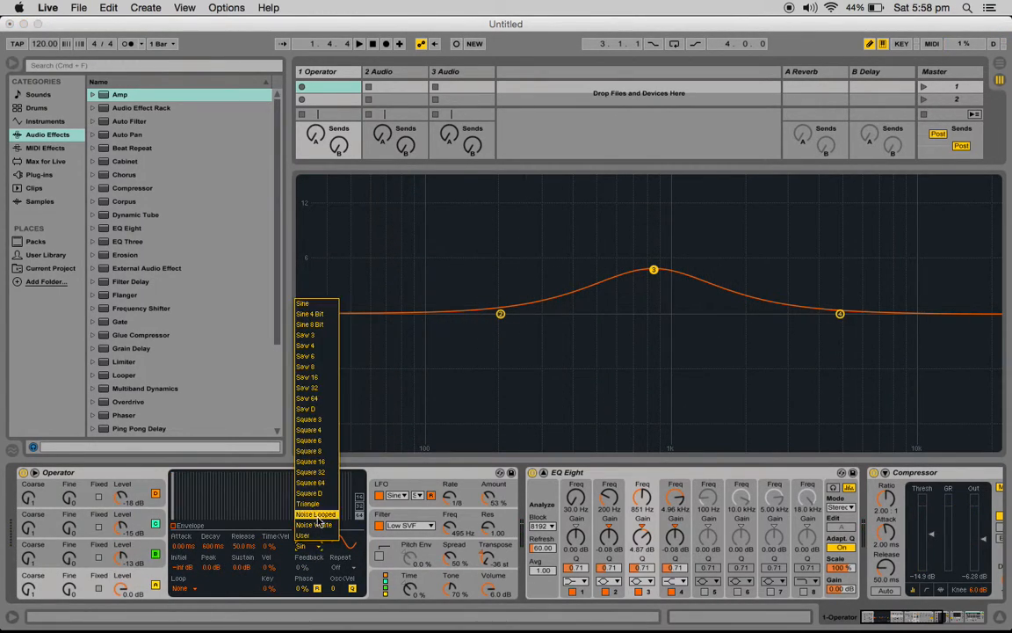
pyautogui.click(325, 484)
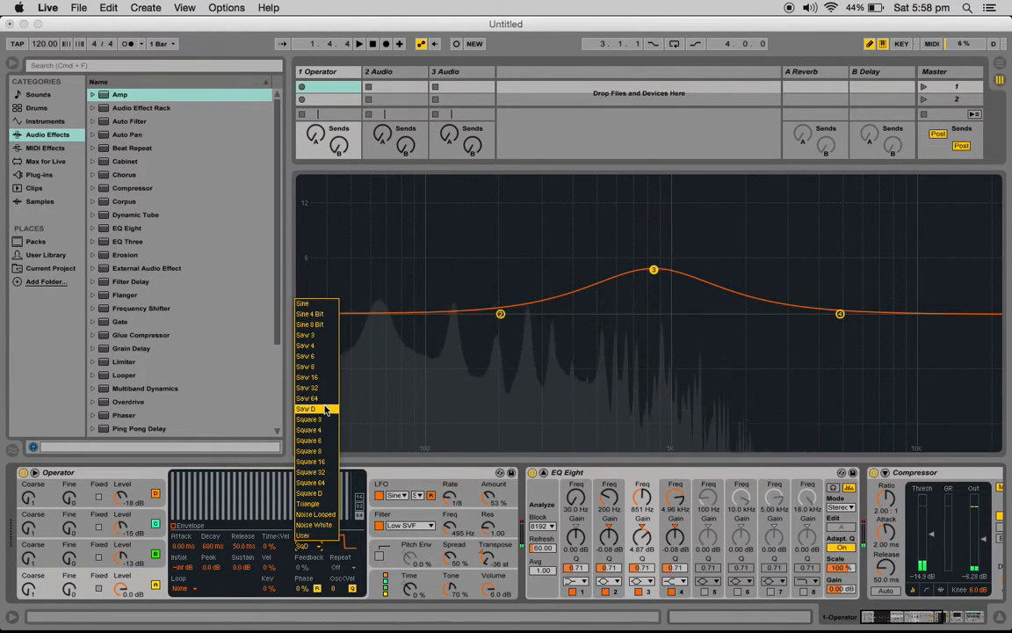
pyautogui.click(316, 411)
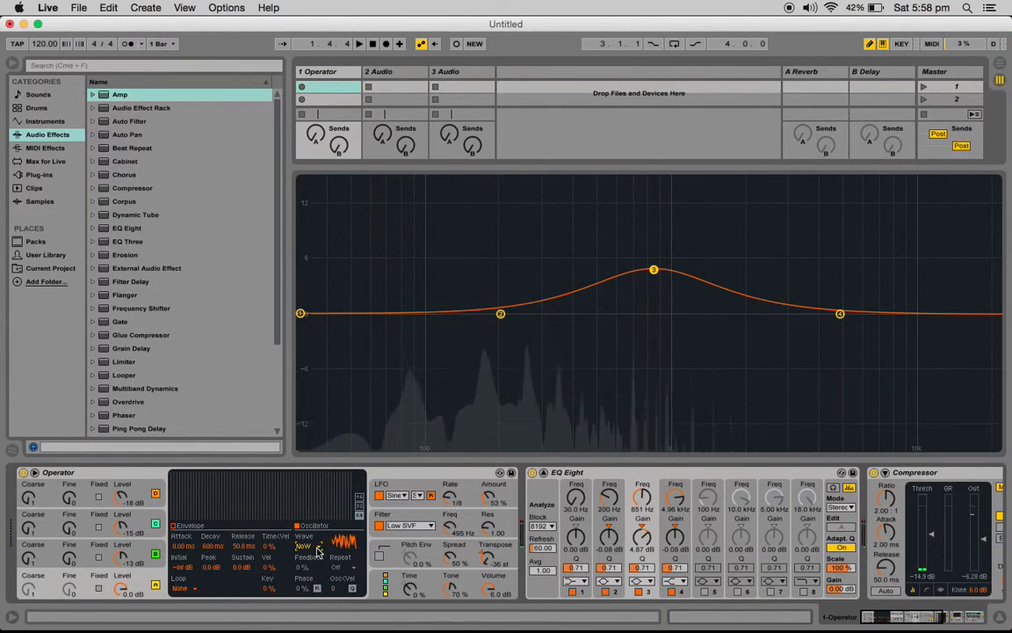
pyautogui.click(319, 548)
pyautogui.click(310, 324)
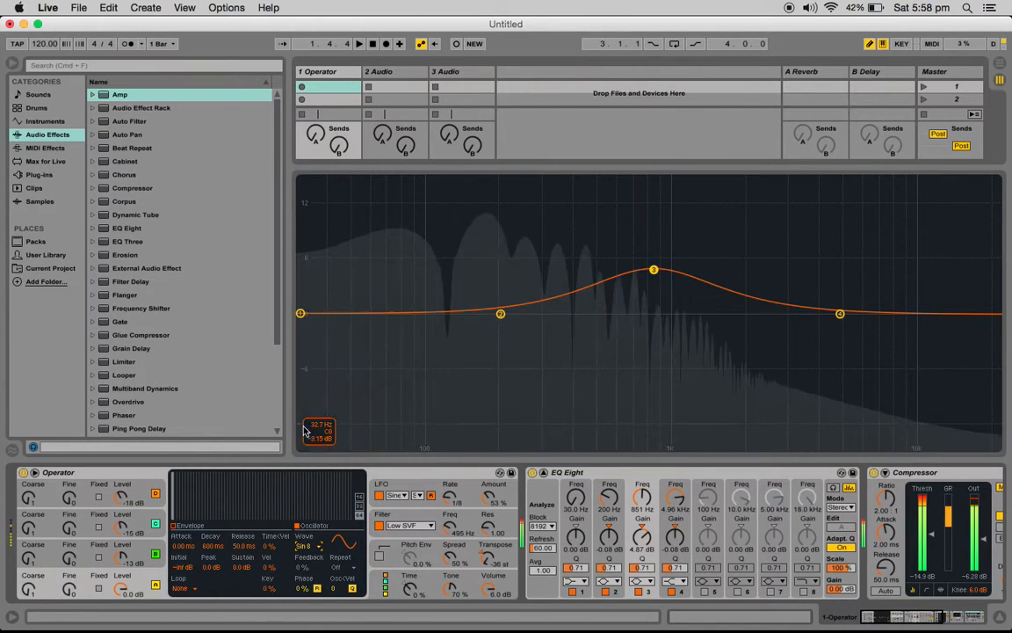
# Step: Compare the Sine and Sine 4 Bit waveforms on oscillator A, and settle on Sine 8 Bit
pyautogui.click(321, 547)
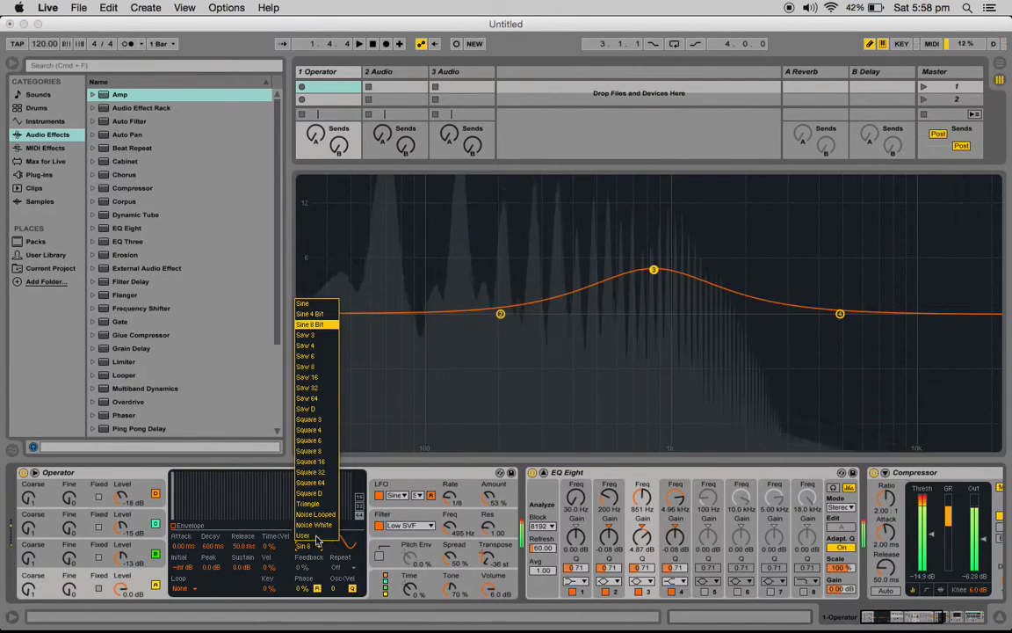
pyautogui.click(315, 312)
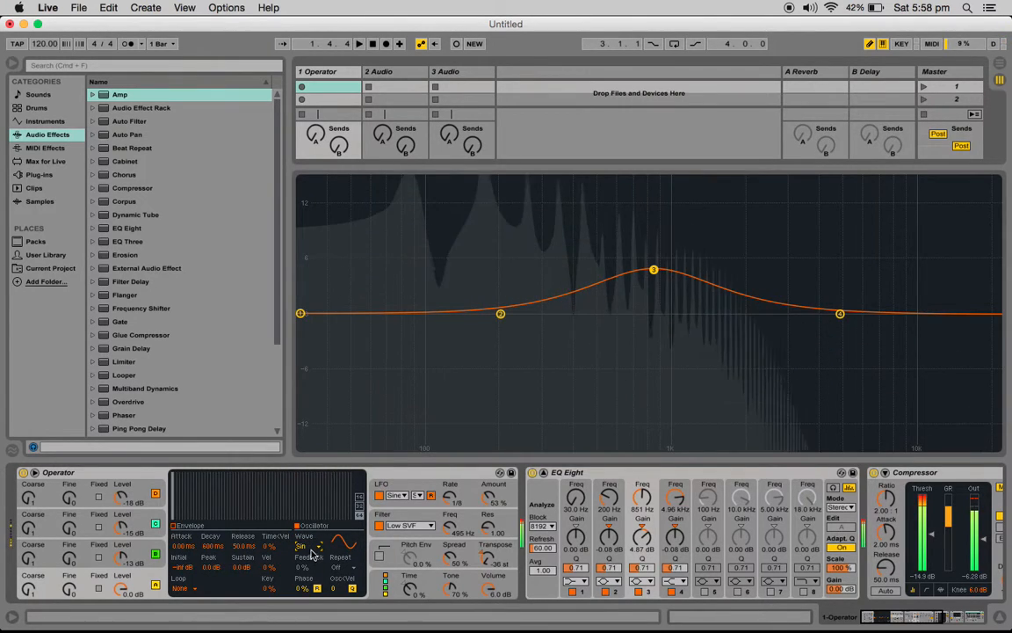
pyautogui.click(319, 543)
pyautogui.click(315, 319)
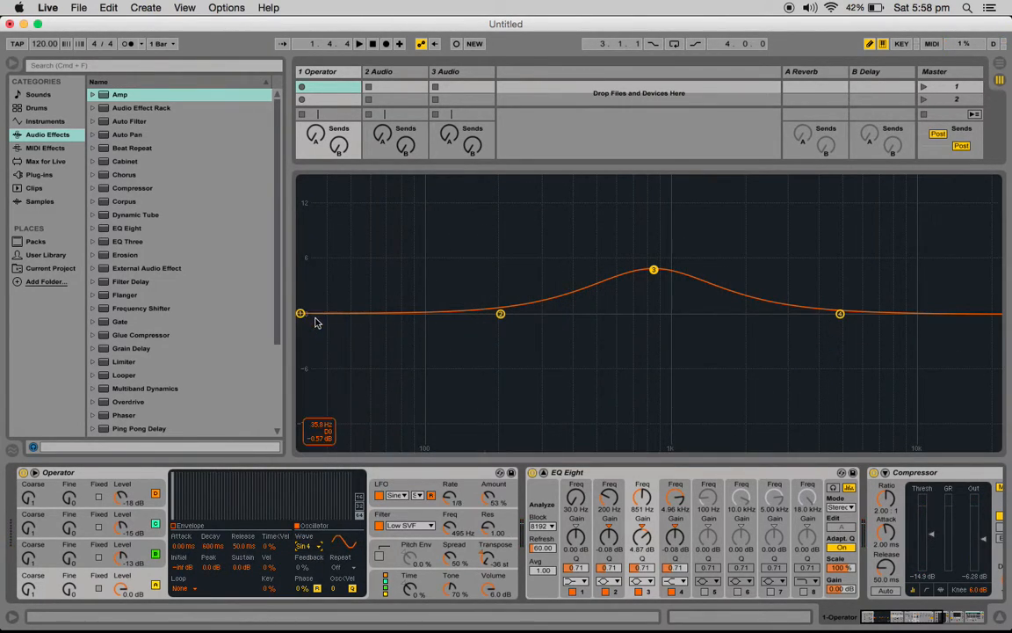
pyautogui.click(307, 545)
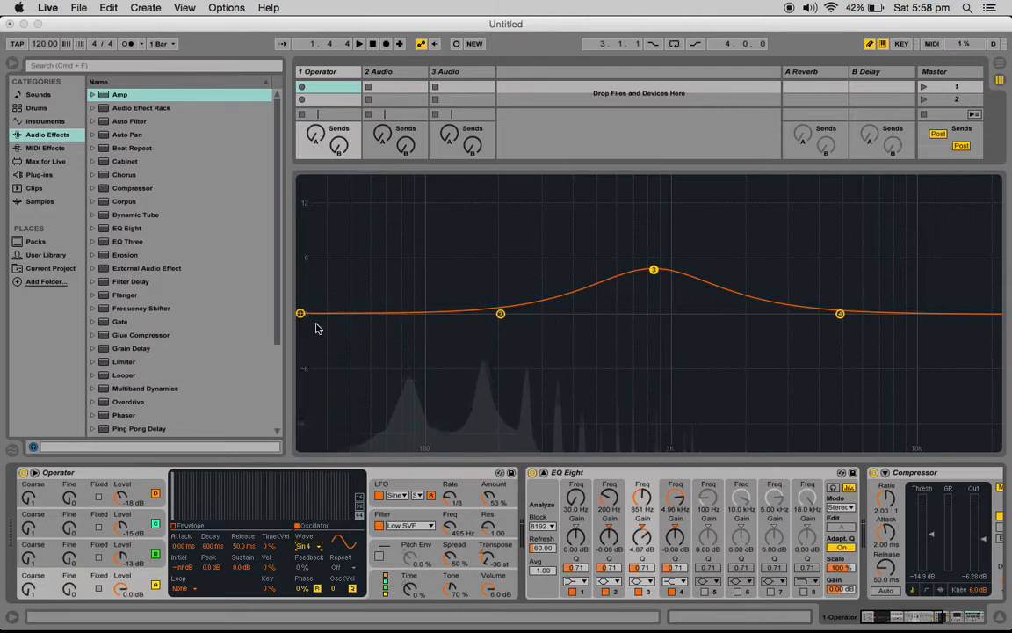
pyautogui.click(315, 324)
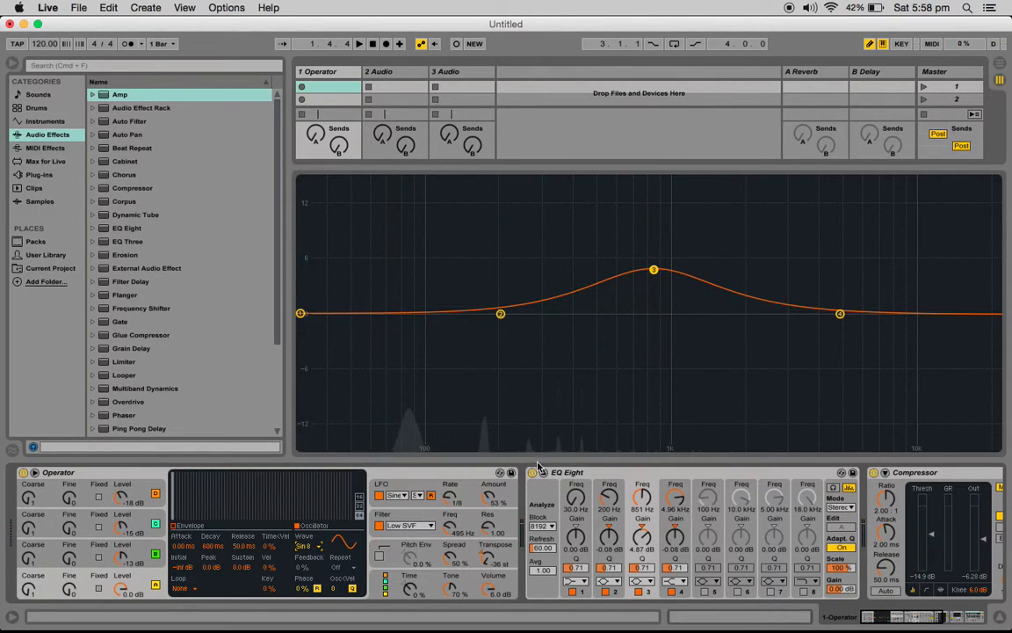
# Step: Lower oscillators B, C and D to -inf dB, and turn off the Compressor, Saturator and Amp while playing test notes
pyautogui.moveTo(120, 504); pyautogui.dragTo(119, 610)
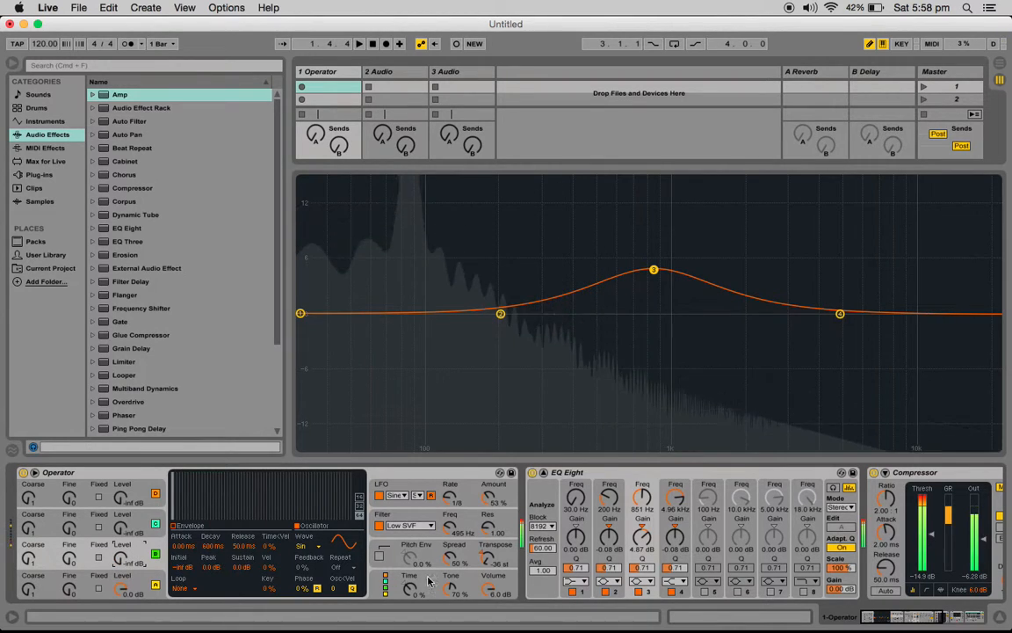
pyautogui.click(883, 622)
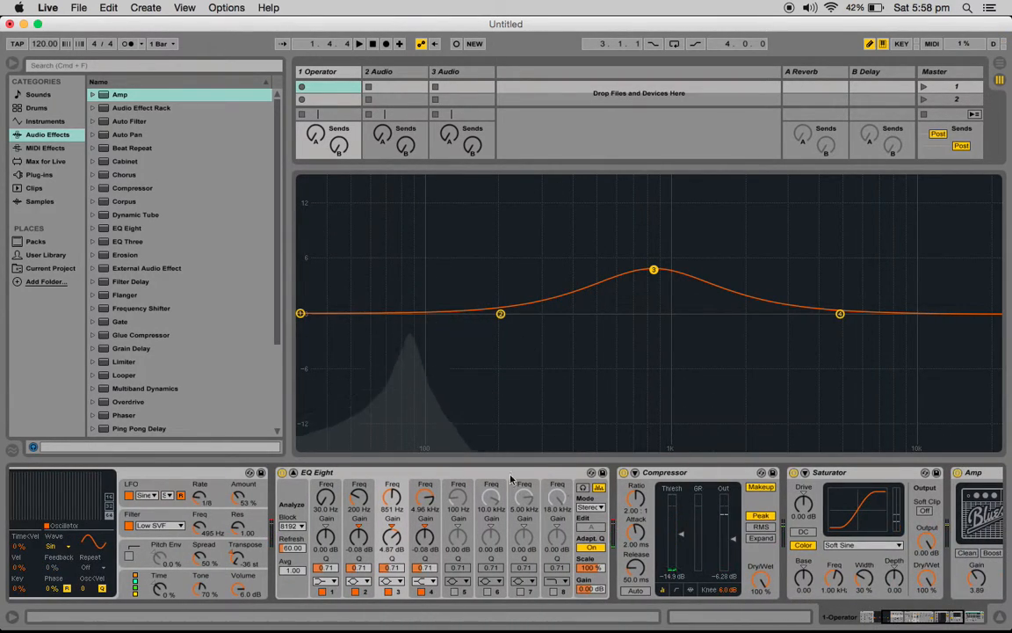
pyautogui.click(634, 472)
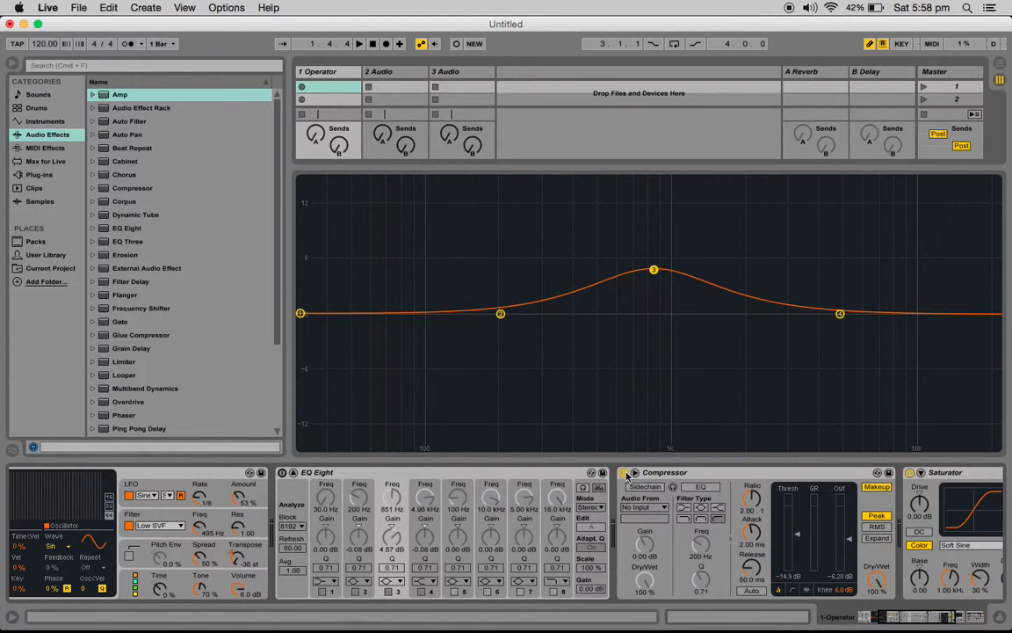
pyautogui.press('super+z')
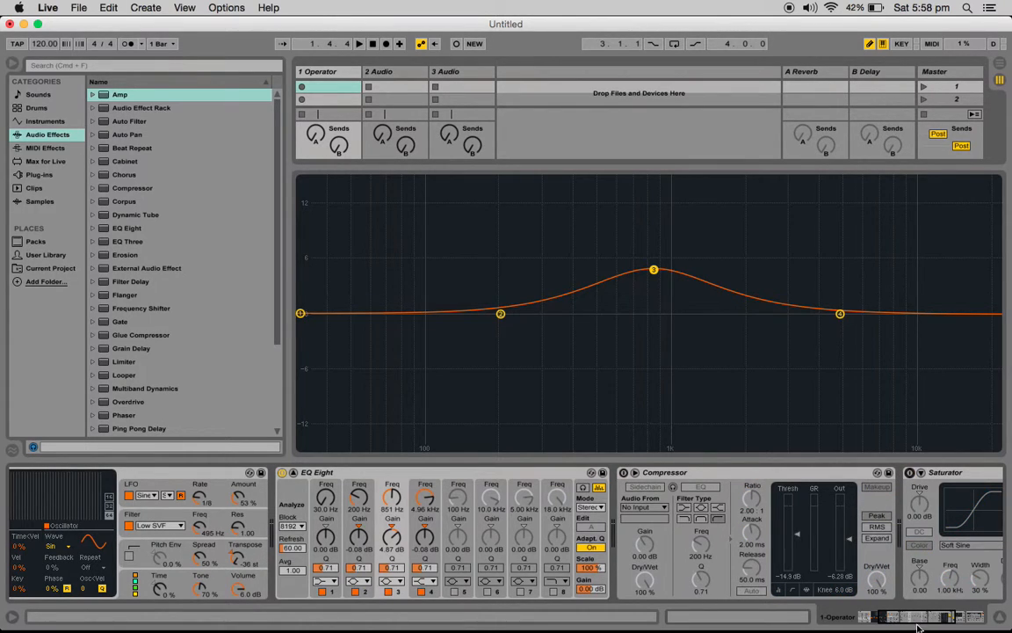
pyautogui.moveTo(916, 626); pyautogui.dragTo(947, 623)
pyautogui.press('a')
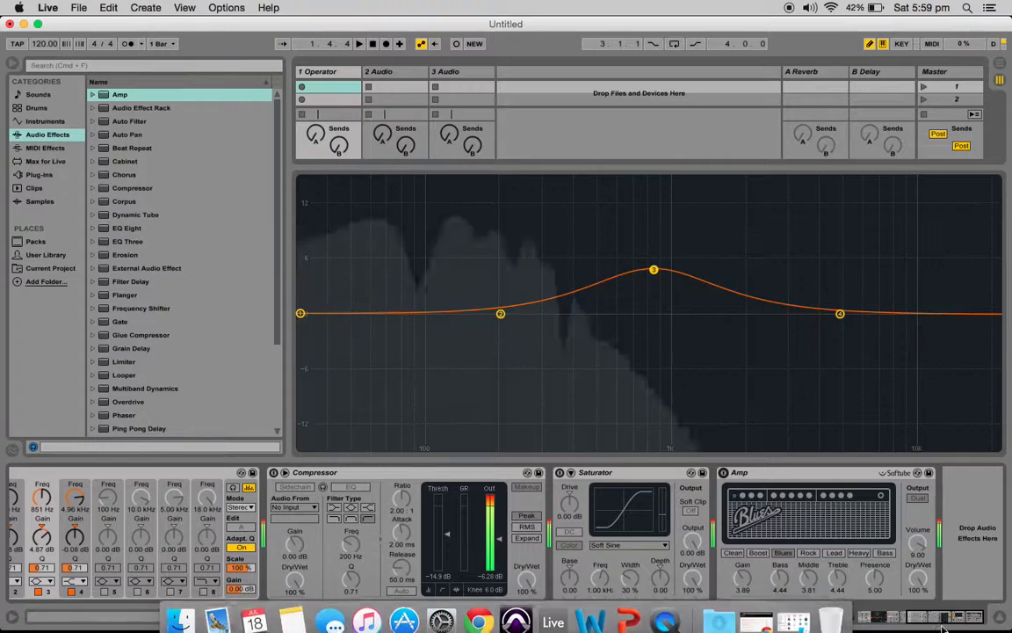
pyautogui.moveTo(926, 618); pyautogui.dragTo(873, 619)
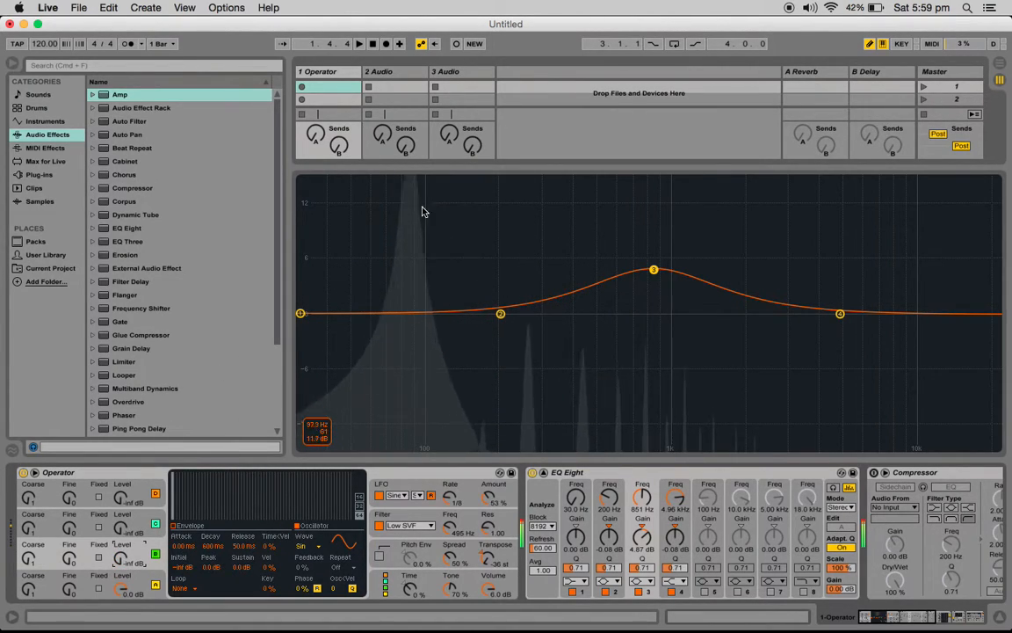
# Step: Try the Sine 4 Bit waveform on oscillator B, and change it to Sine 8 Bit
pyautogui.click(303, 546)
pyautogui.click(316, 315)
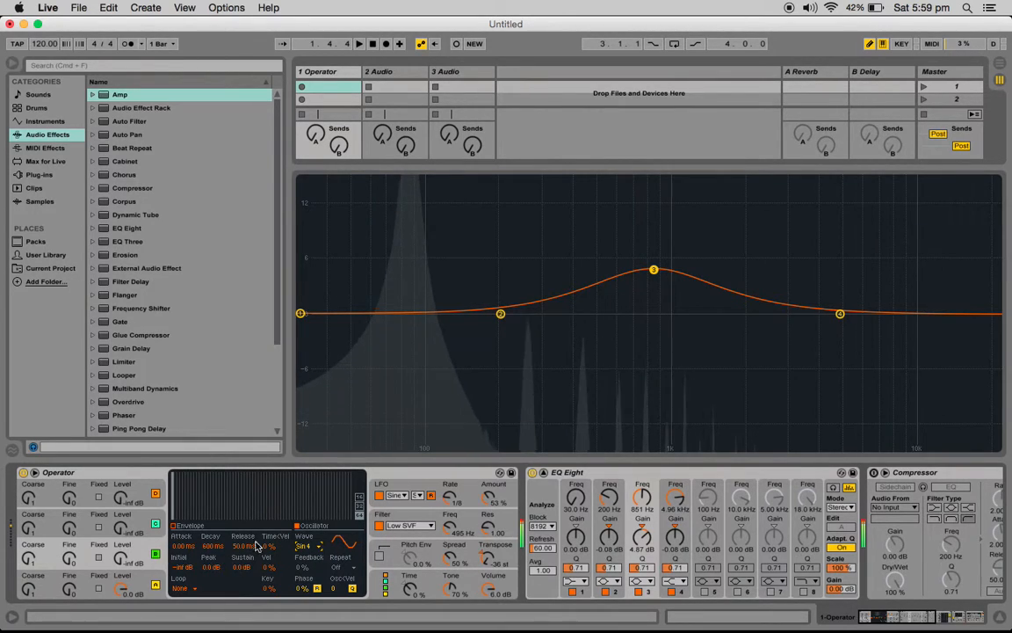
pyautogui.click(318, 547)
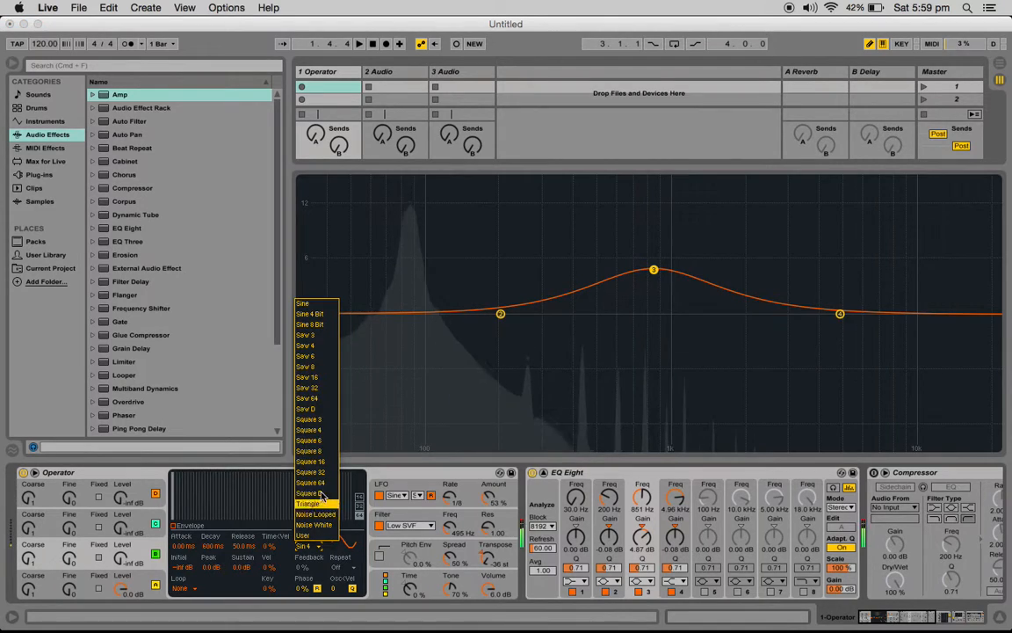
pyautogui.click(309, 325)
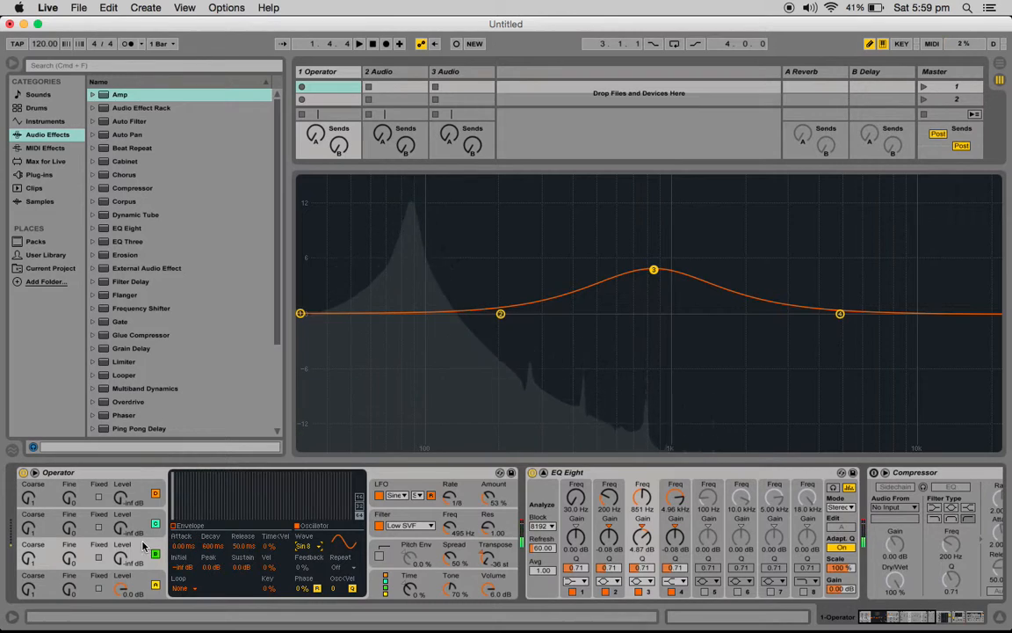
# Step: Raise the levels of oscillator B to -8.6 dB, C to -23 dB and D to -16 dB while playing test notes
pyautogui.moveTo(120, 557); pyautogui.dragTo(121, 568)
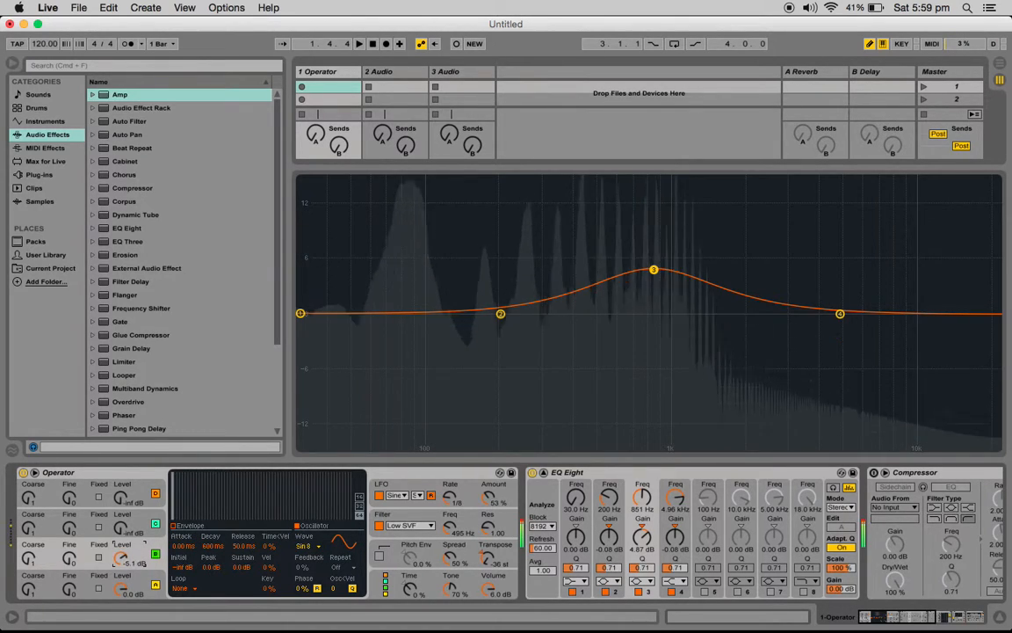
pyautogui.moveTo(121, 530); pyautogui.dragTo(122, 482)
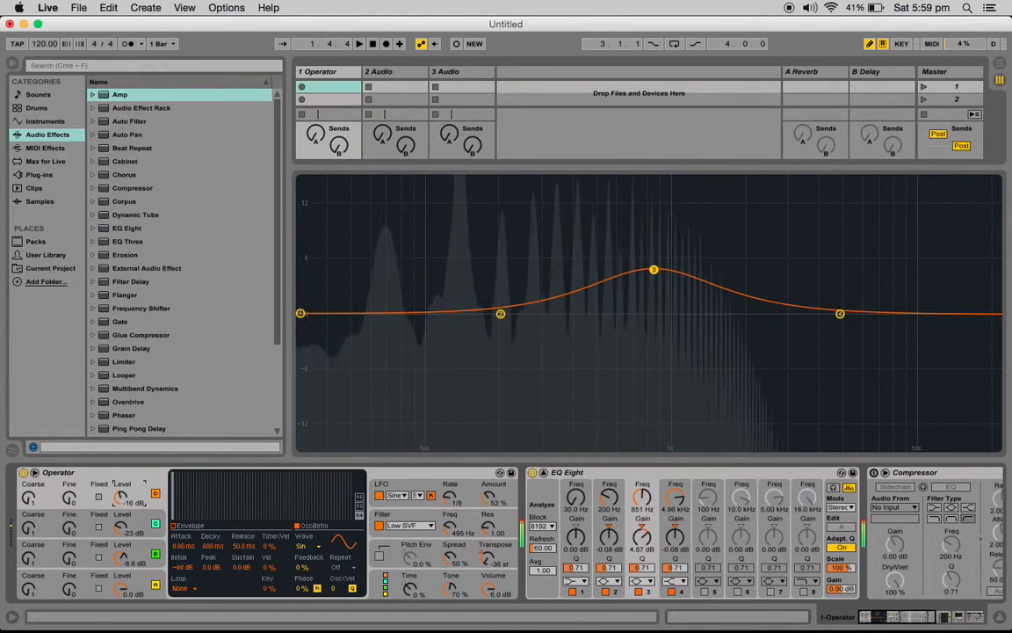
# Step: Increase the LFO amount to 100 %, try an LFO rate of 1/12, and set the rate back to 1/8
pyautogui.moveTo(450, 497); pyautogui.dragTo(450, 492)
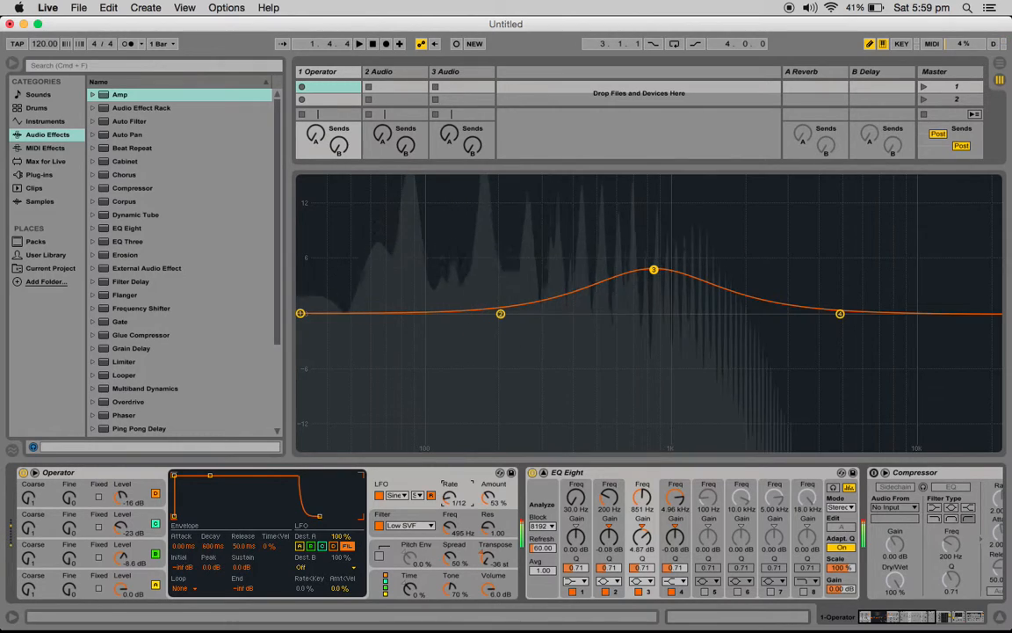
pyautogui.moveTo(481, 503); pyautogui.dragTo(481, 466)
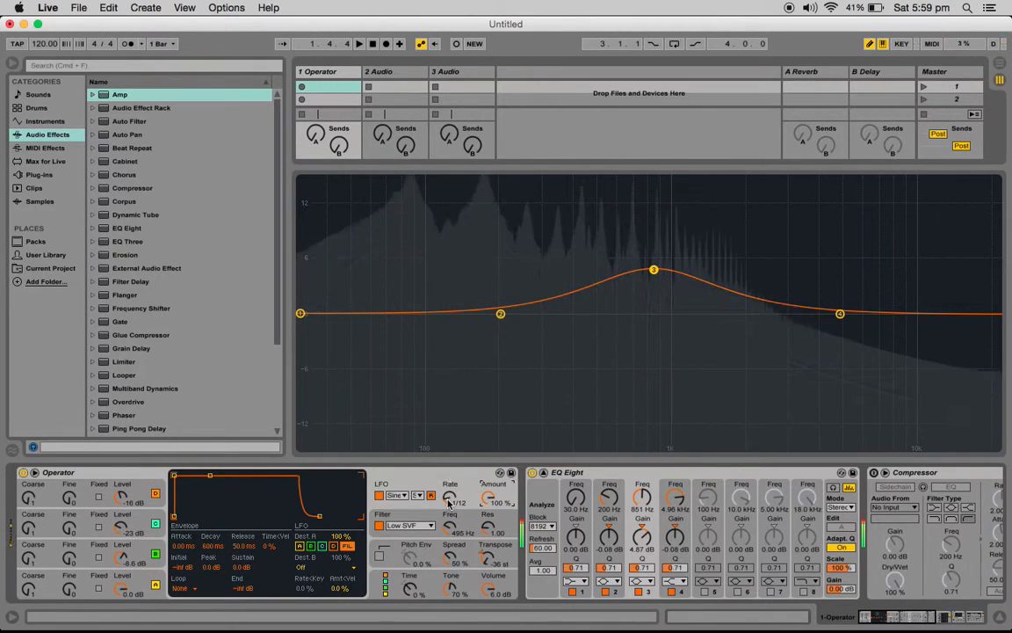
pyautogui.moveTo(449, 499); pyautogui.dragTo(449, 507)
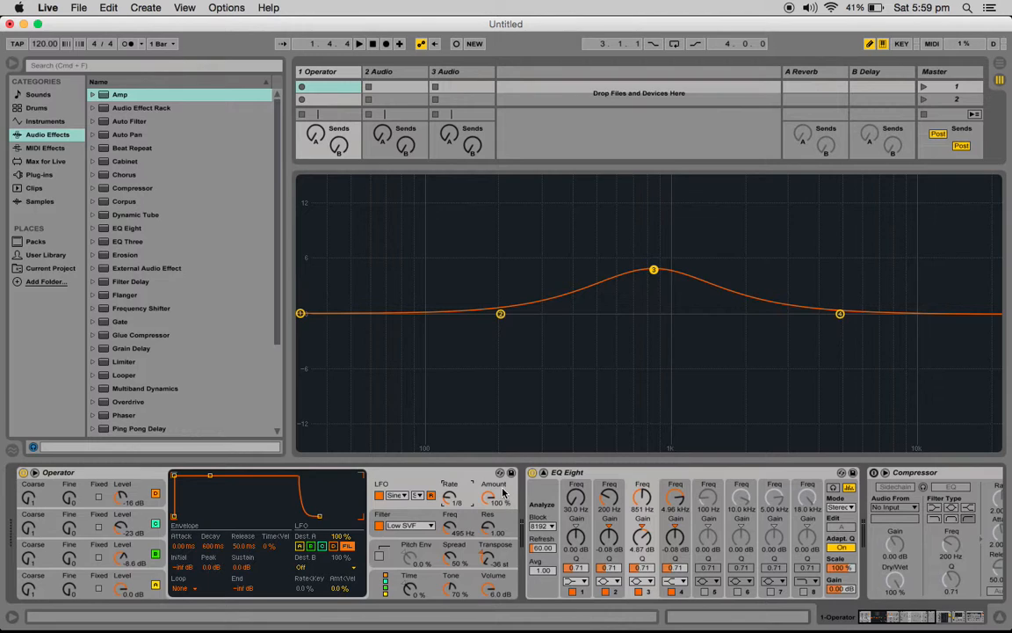
pyautogui.moveTo(899, 619); pyautogui.dragTo(791, 631)
pyautogui.press('f')
pyautogui.moveTo(884, 623); pyautogui.dragTo(851, 629)
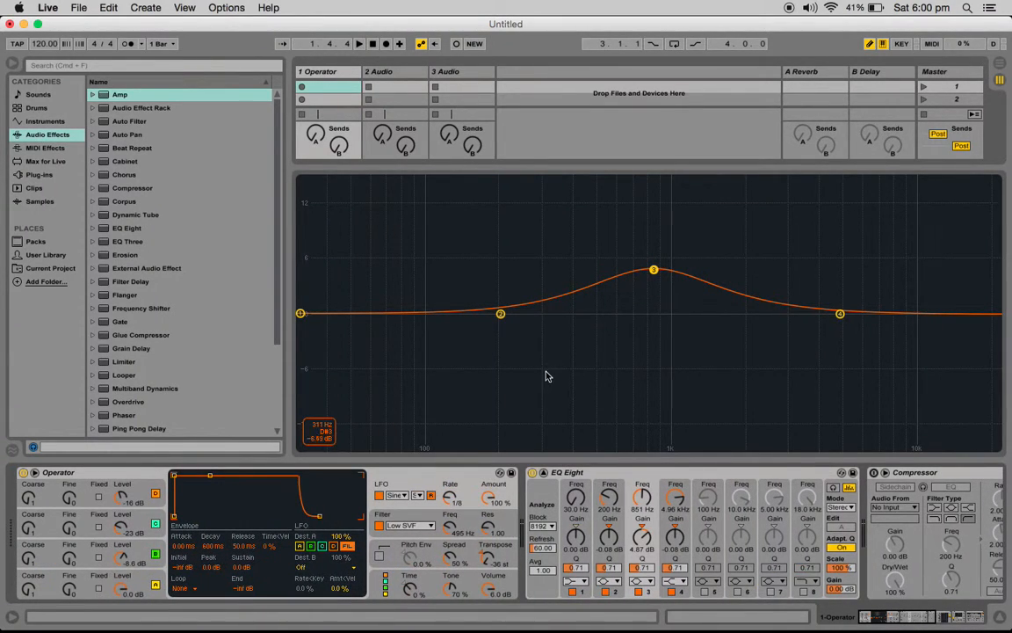